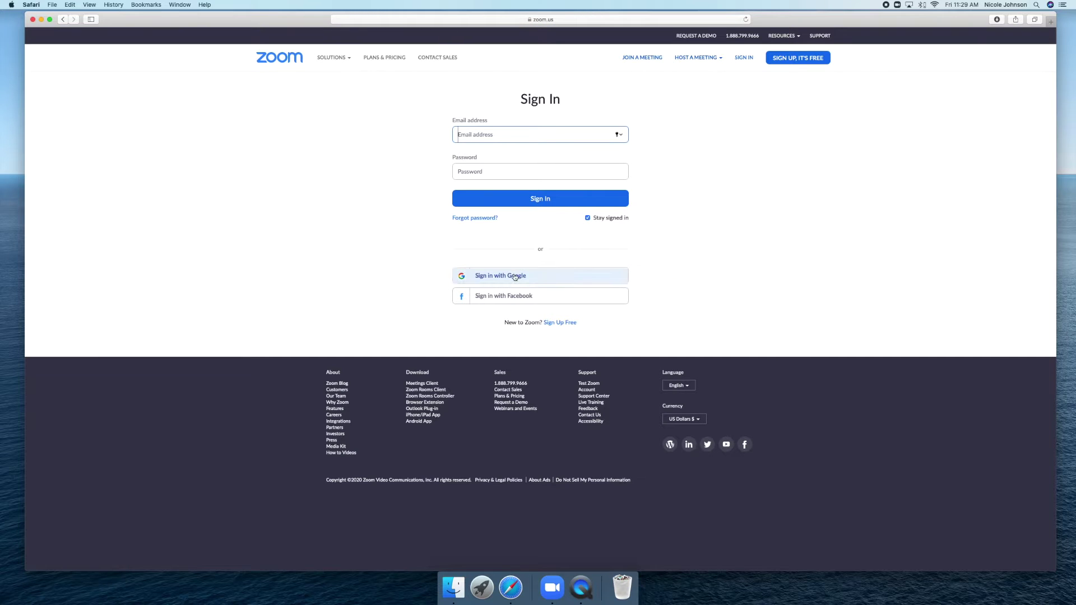
Step: Sign in to the Zoom web portal with the Google account
click(515, 277)
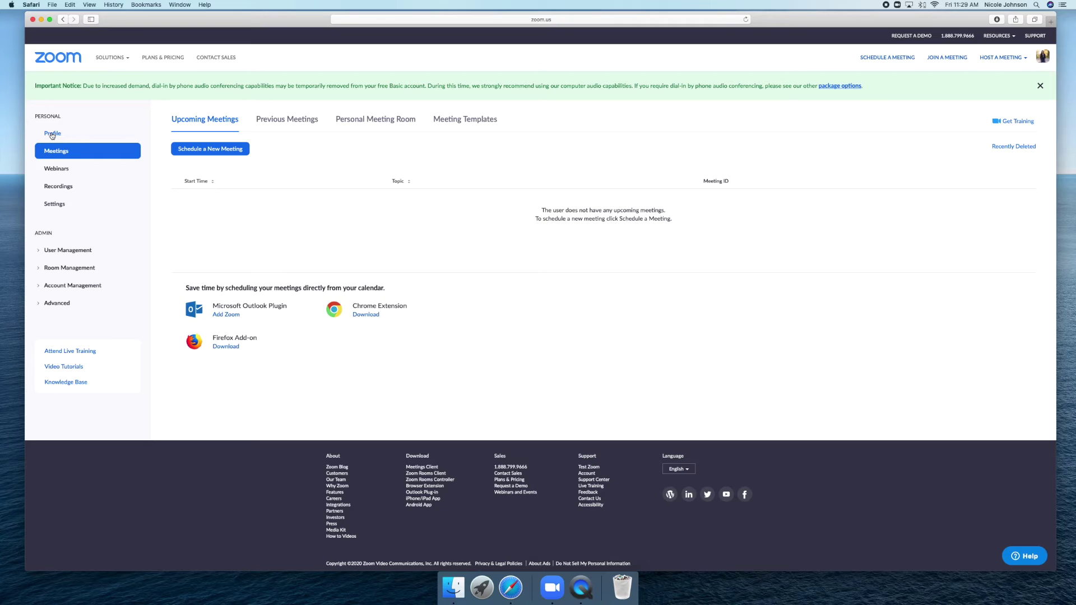
click(51, 135)
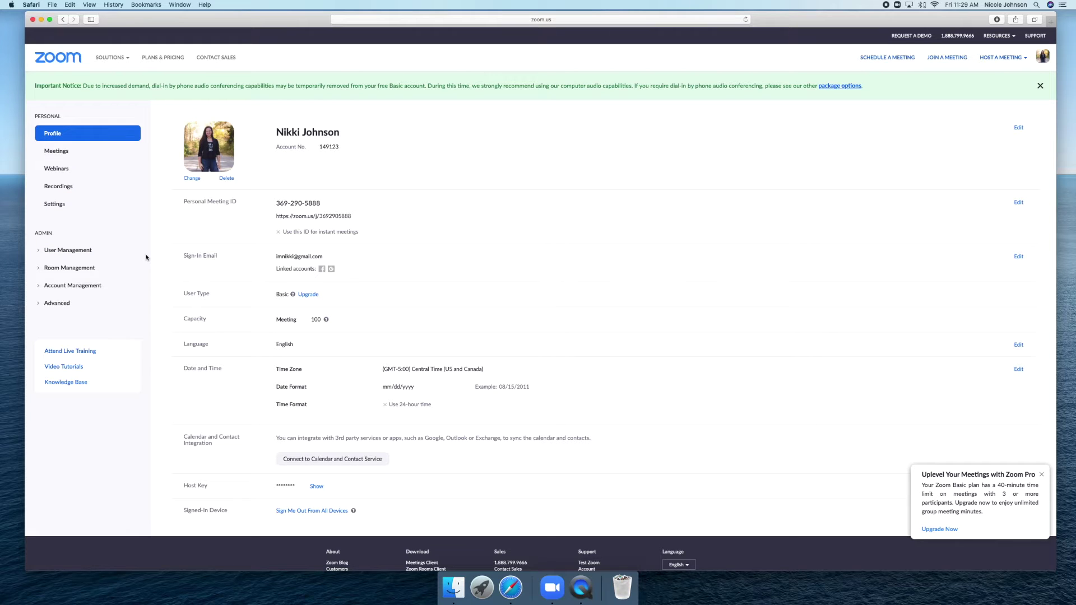
drag(321, 203, 191, 200)
drag(363, 222, 274, 218)
drag(364, 233, 281, 231)
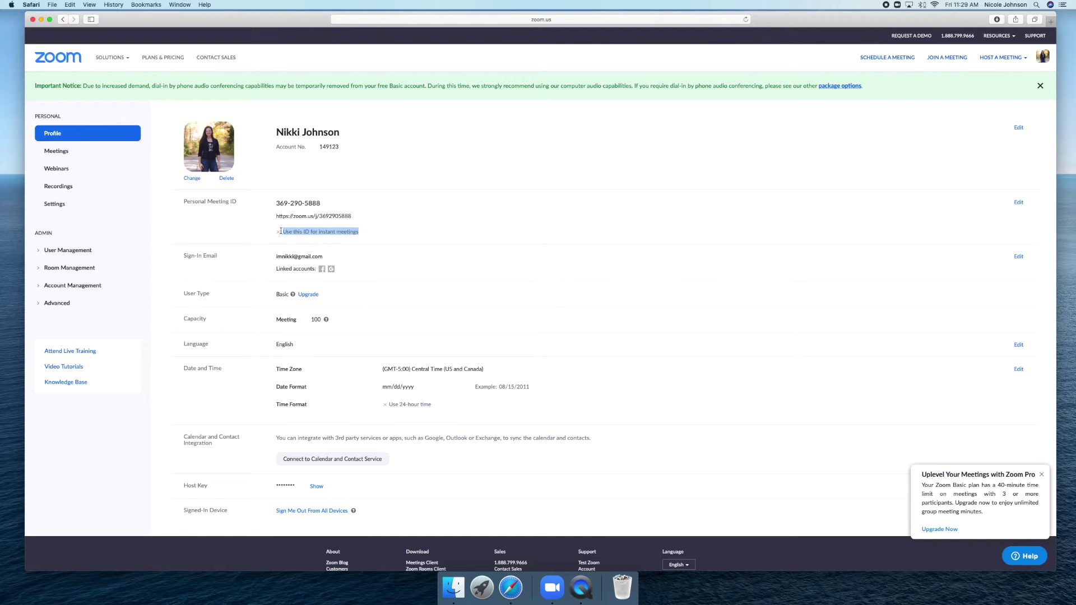
click(57, 151)
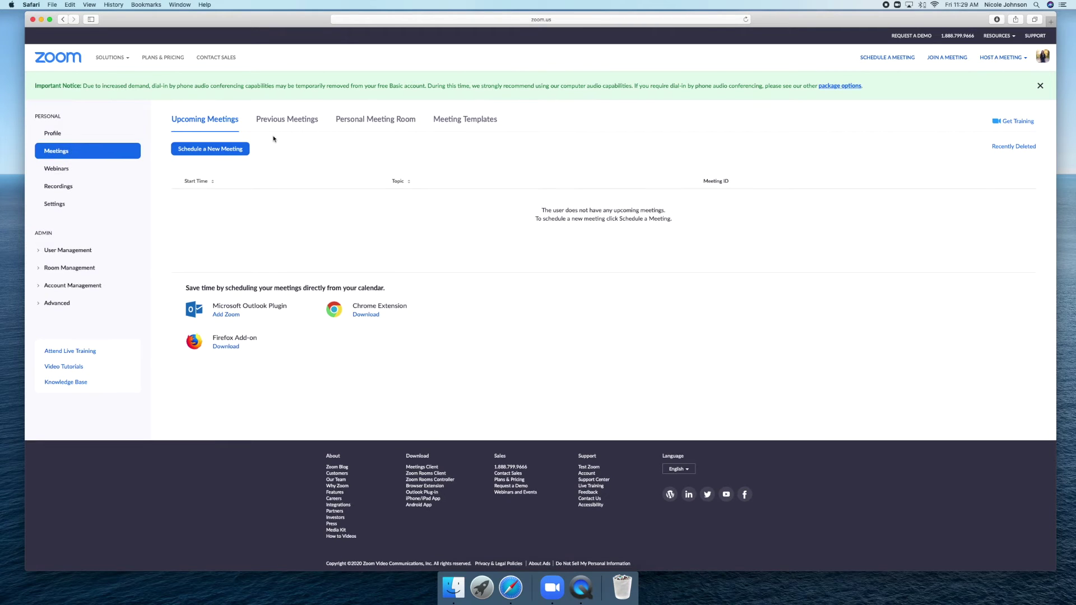
Step: Start a new meeting titled 'Book Club' at 2:00 PM on 03/31/2020
click(231, 149)
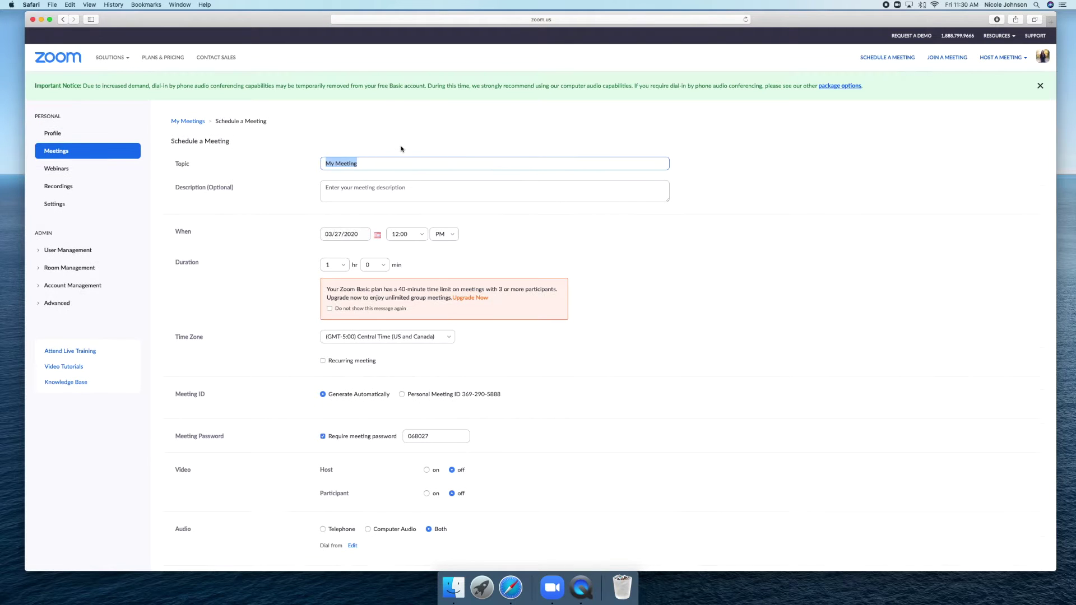
text(Book C)
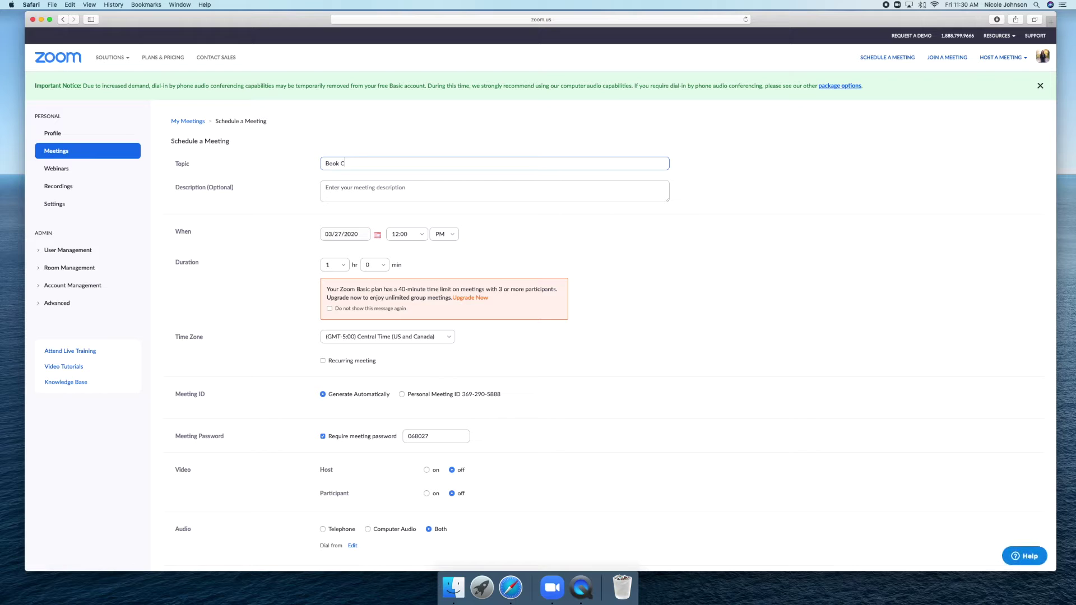
text(lub)
click(401, 234)
click(411, 314)
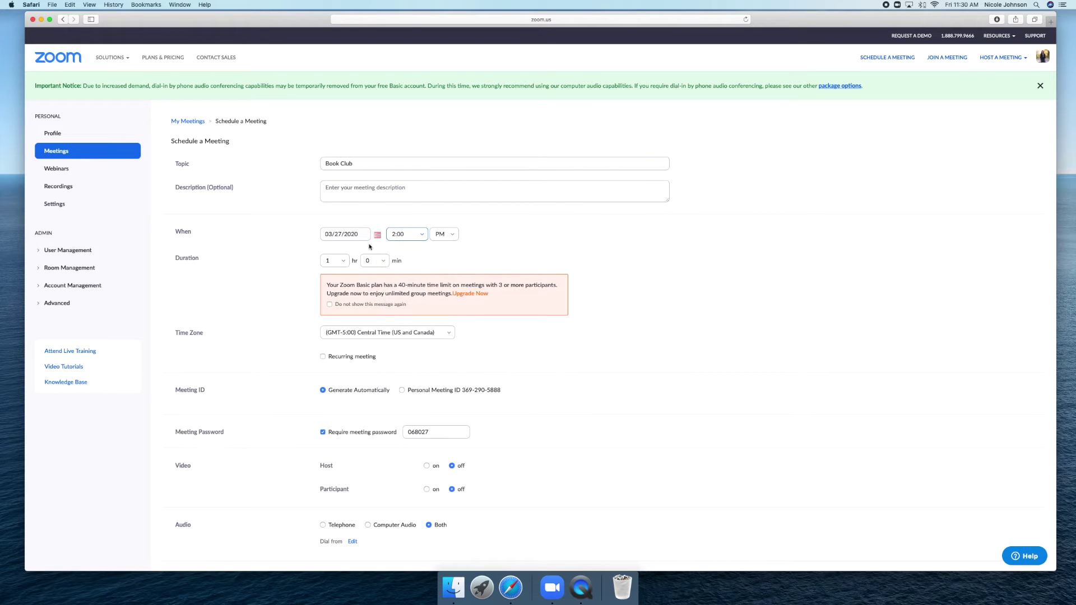
click(378, 237)
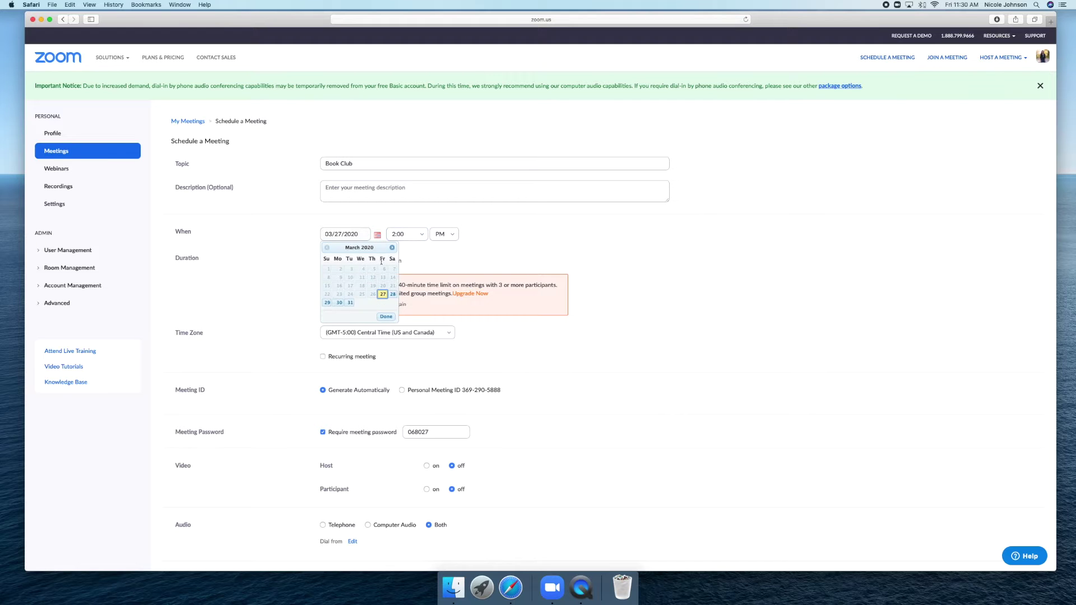
click(350, 303)
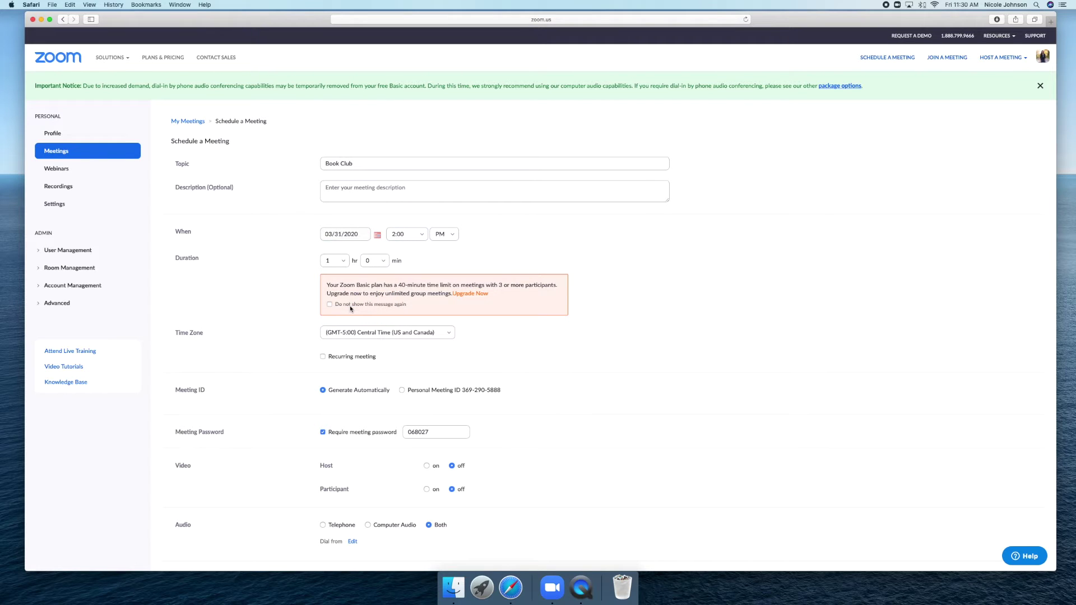
Step: Make the Book Club meeting recur weekly on Tuesdays
click(323, 358)
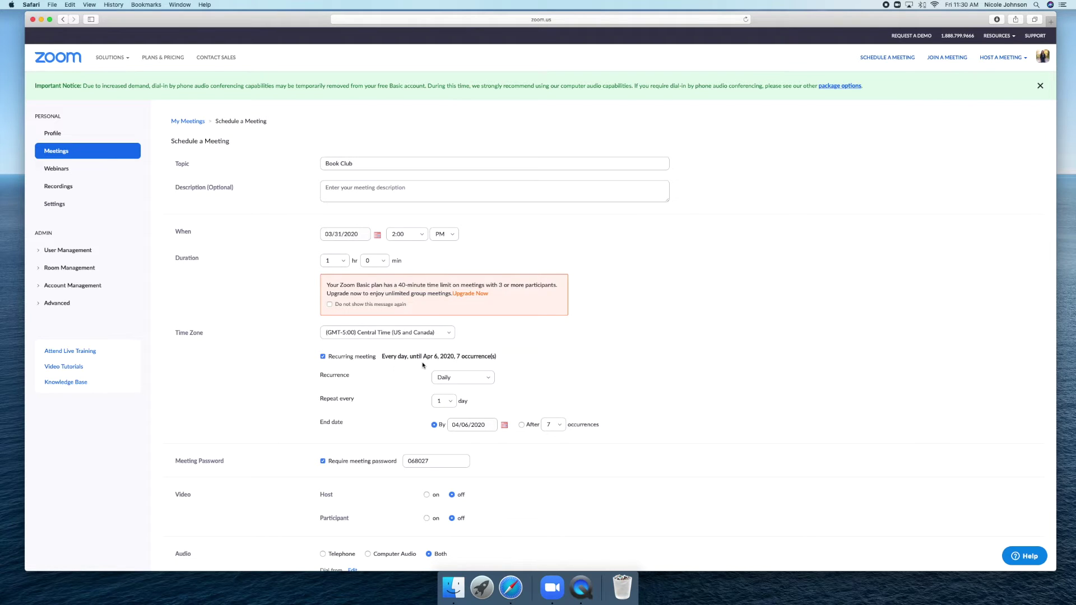
click(455, 380)
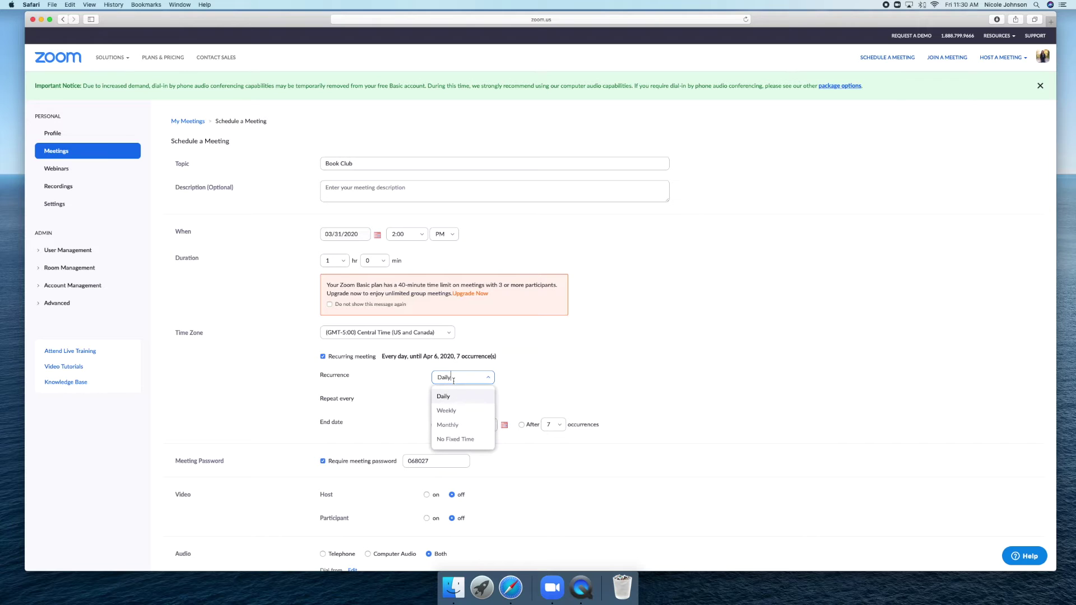
click(453, 412)
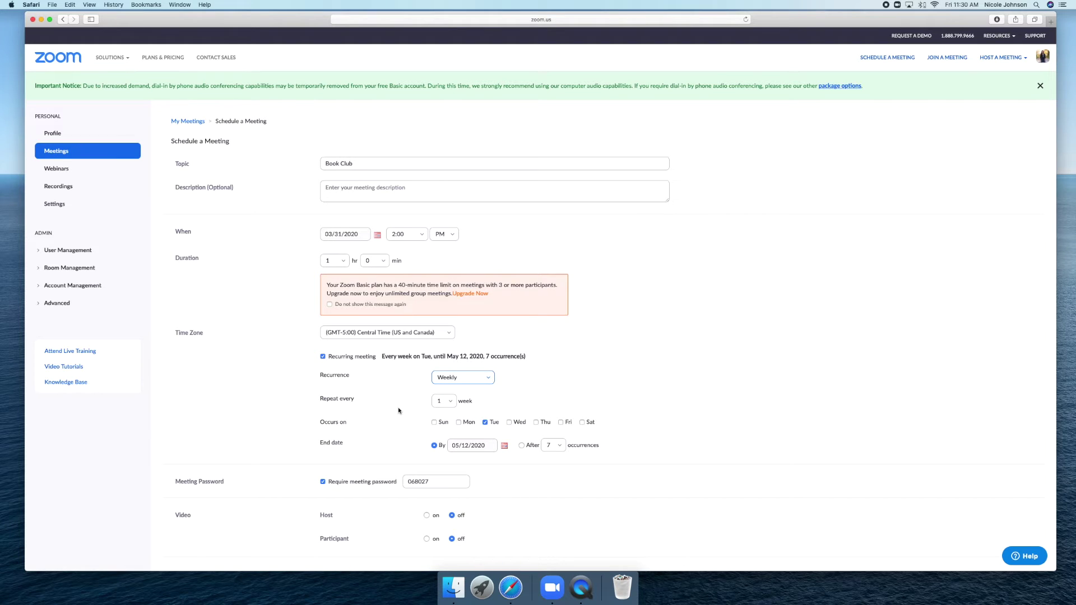
Step: Uncheck Require meeting password and save the Book Club meeting
scroll(398, 410, down, 3)
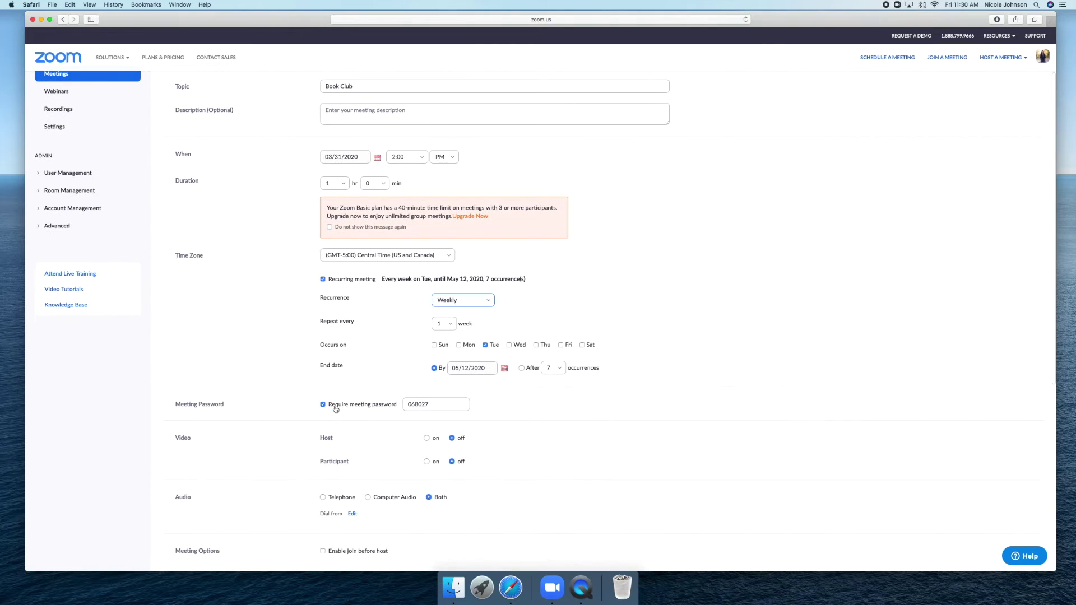
click(324, 406)
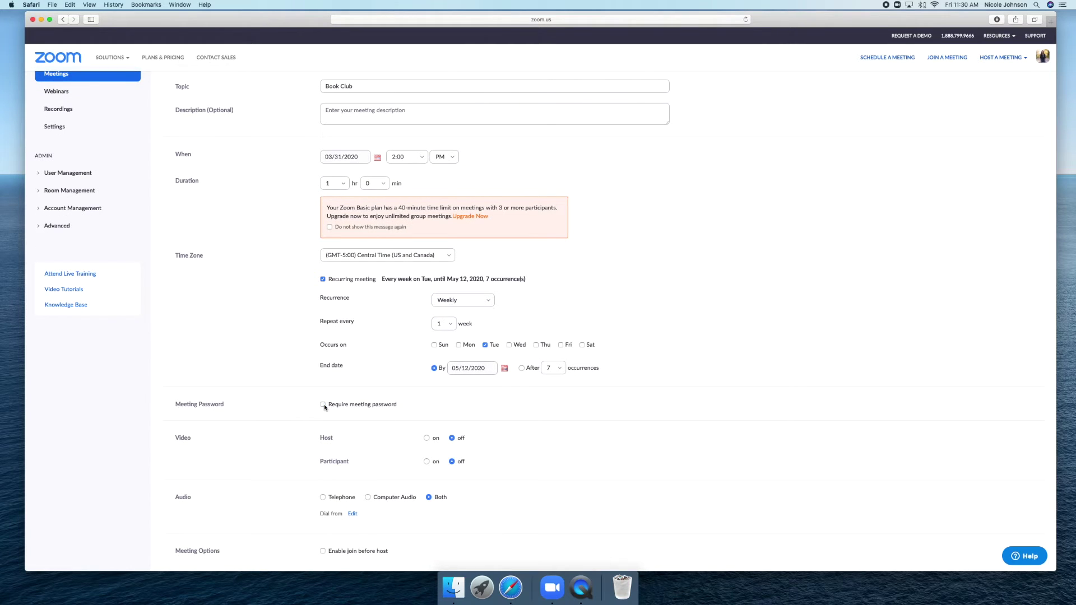
scroll(380, 428, down, 5)
scroll(380, 429, down, 1)
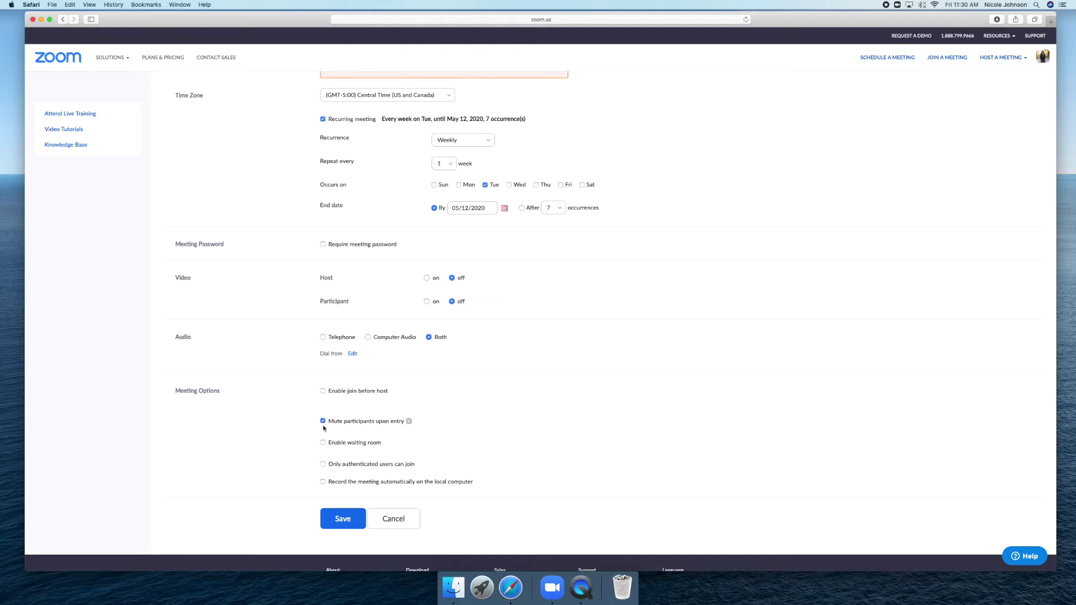
click(343, 520)
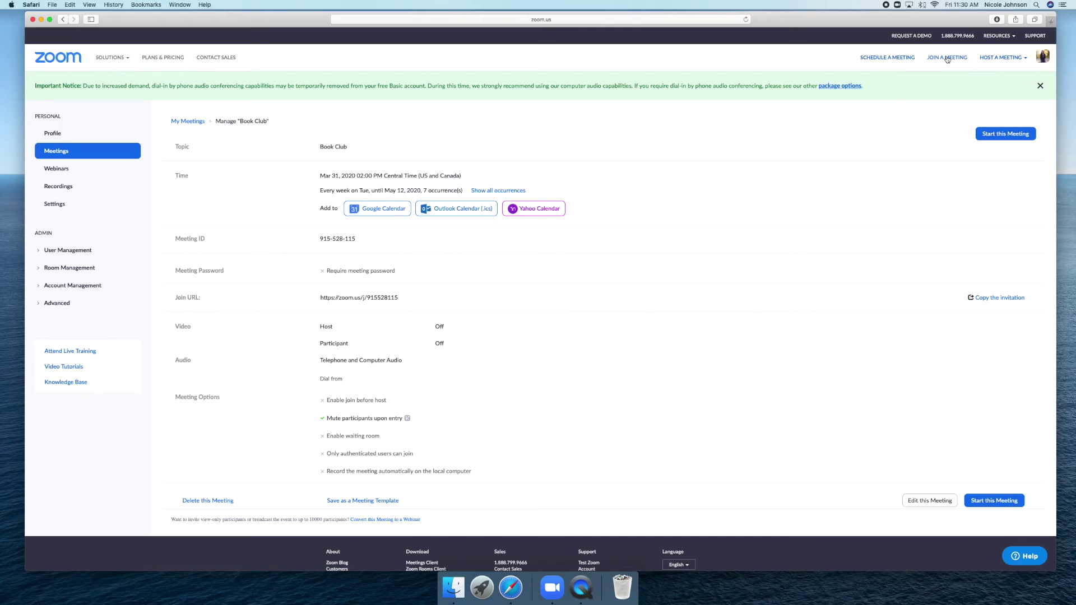
Step: Go to the Join a Meeting page from the portal's top navigation
click(947, 58)
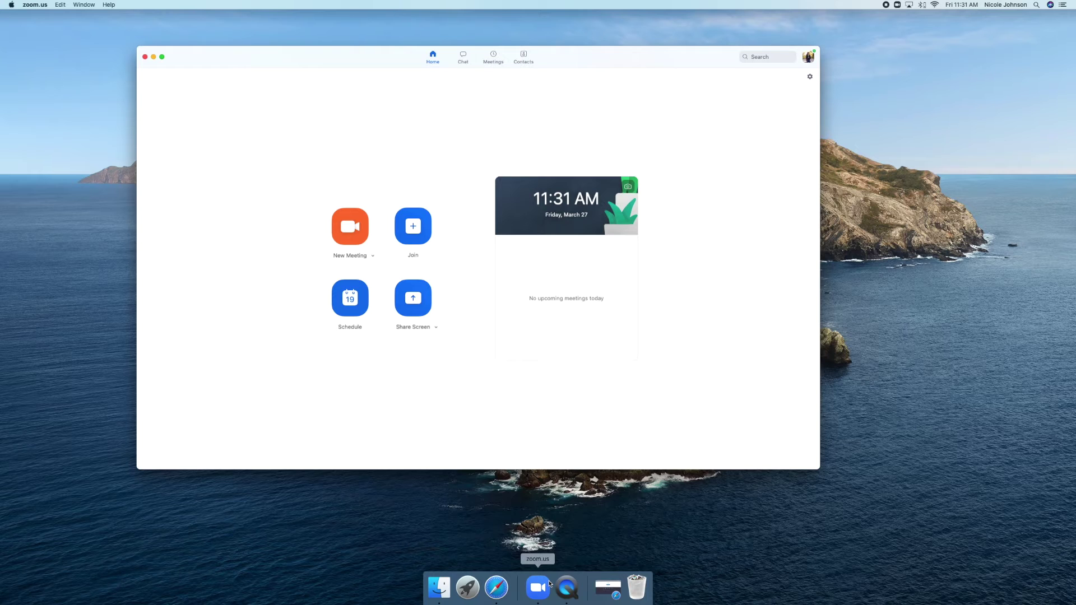
Step: Start an instant meeting, then test the speaker and record a mic test in Audio Settings
click(358, 241)
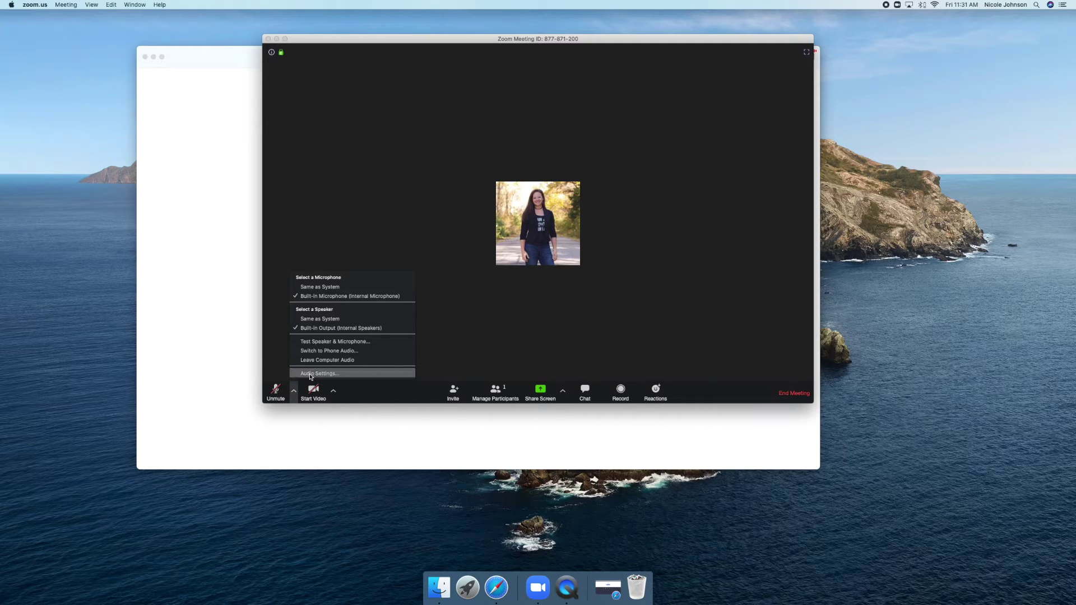
click(309, 374)
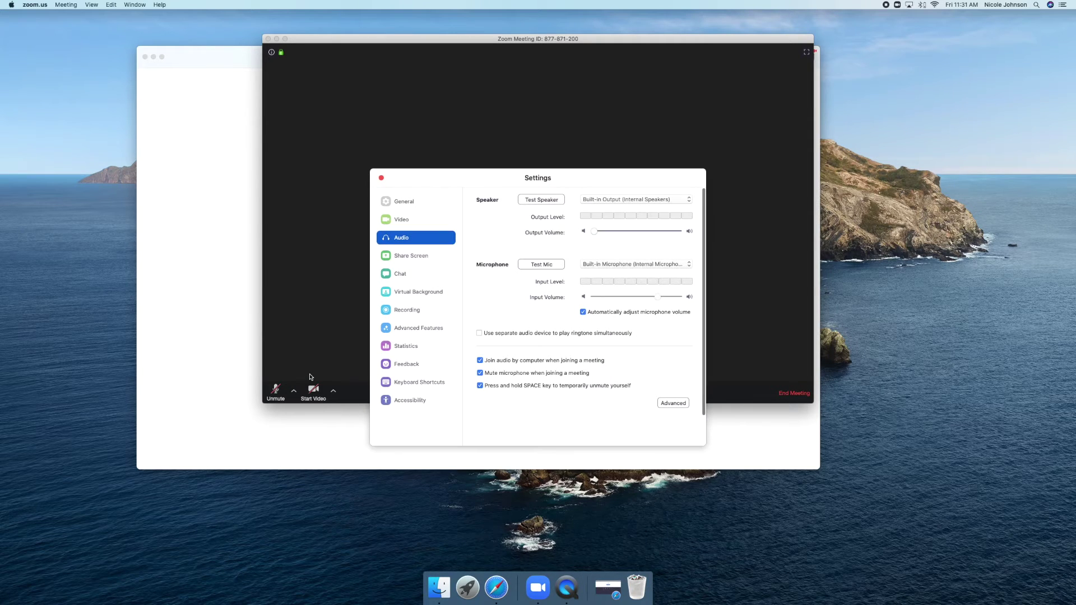
click(534, 200)
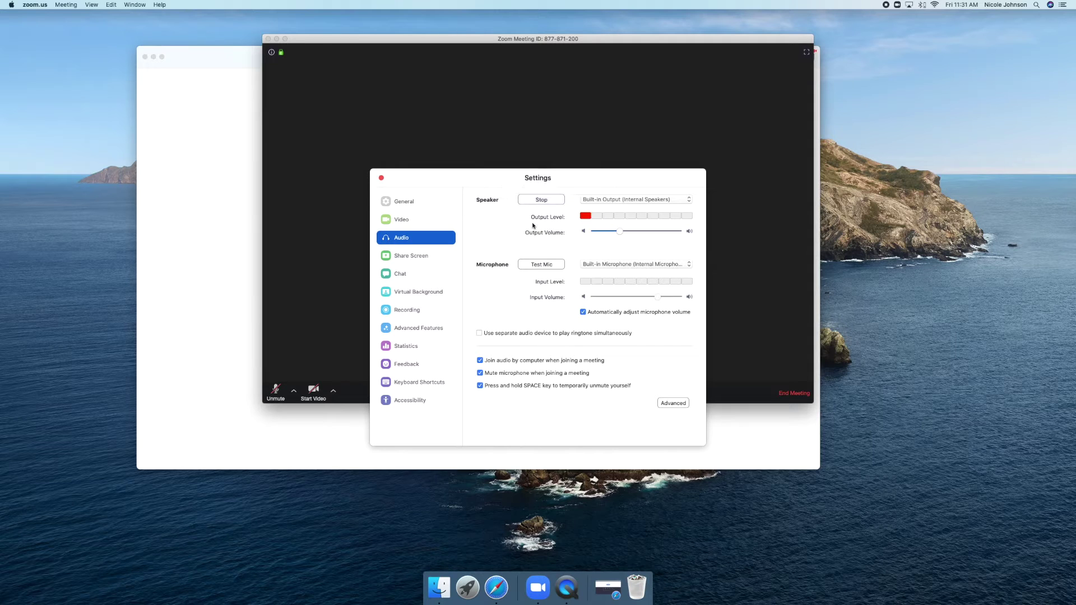
click(538, 266)
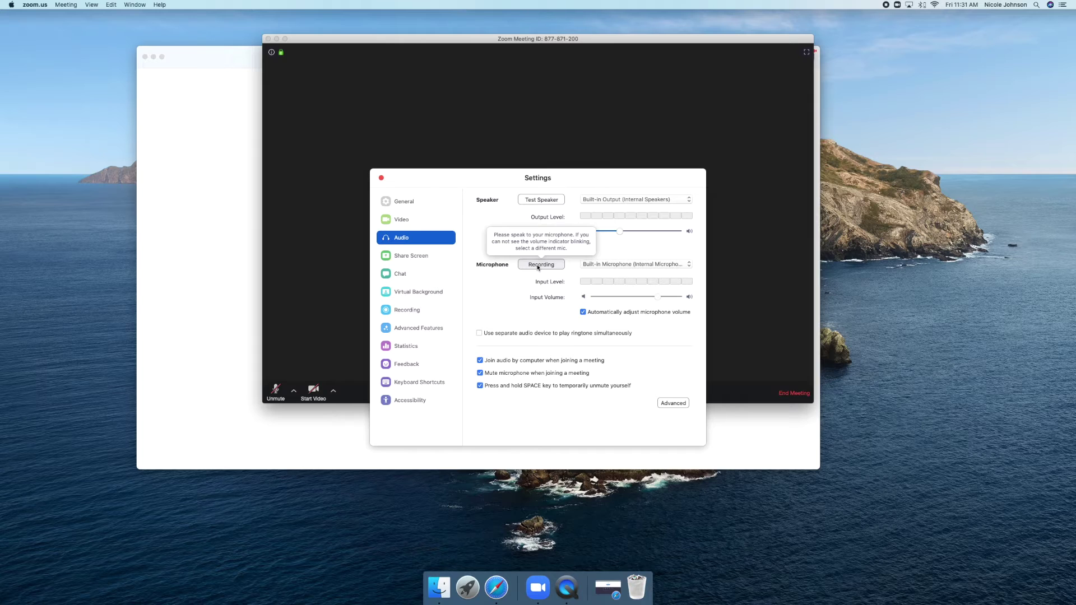
click(537, 266)
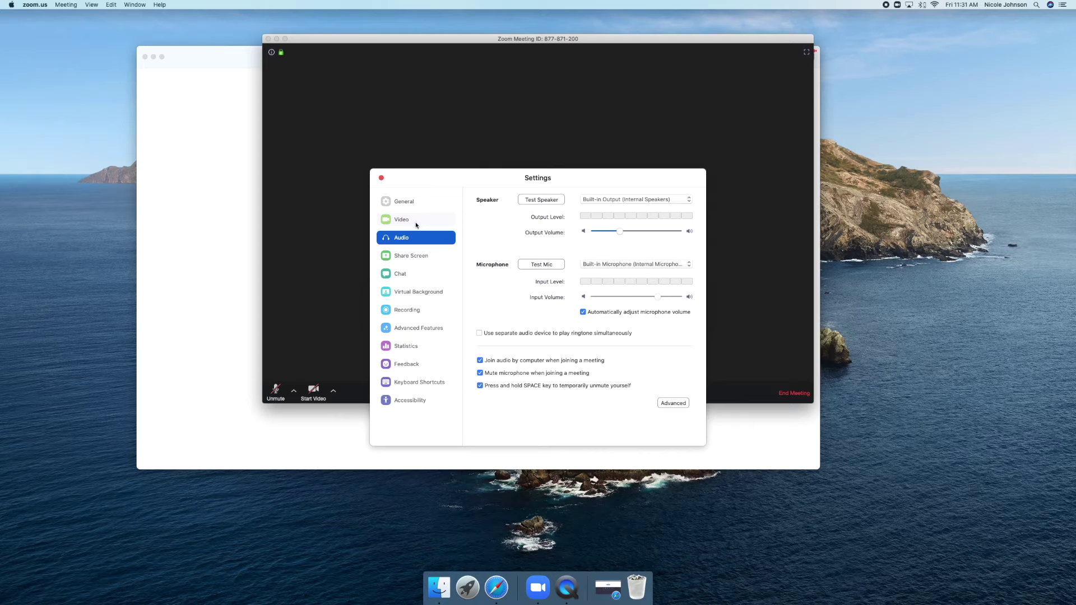
Step: Keep the FaceTime camera, leave mirroring off, enable Touch up my appearance, and close Settings
click(416, 225)
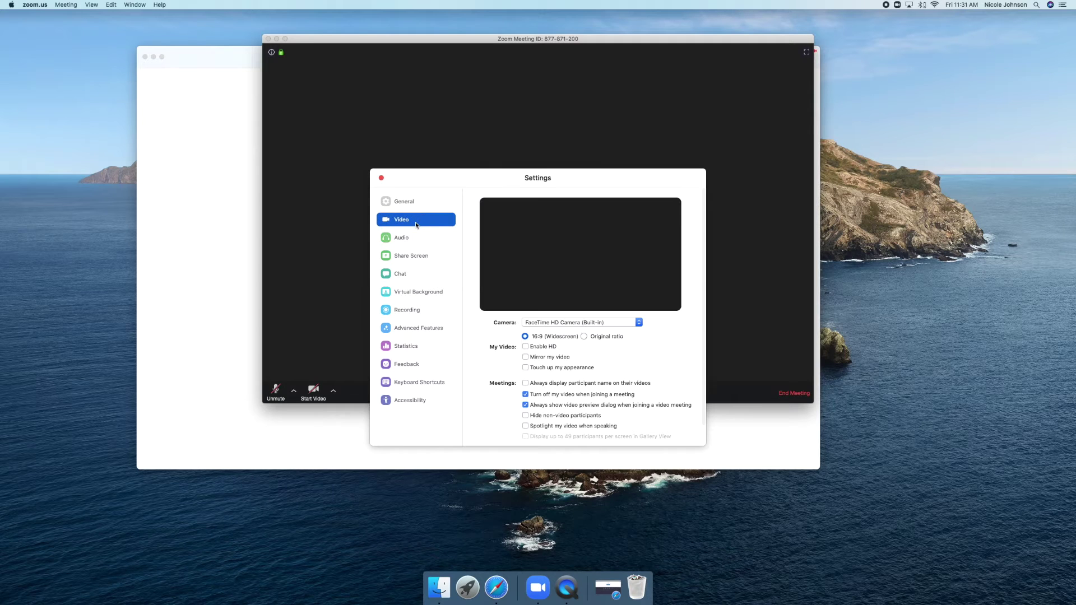
click(577, 323)
click(576, 322)
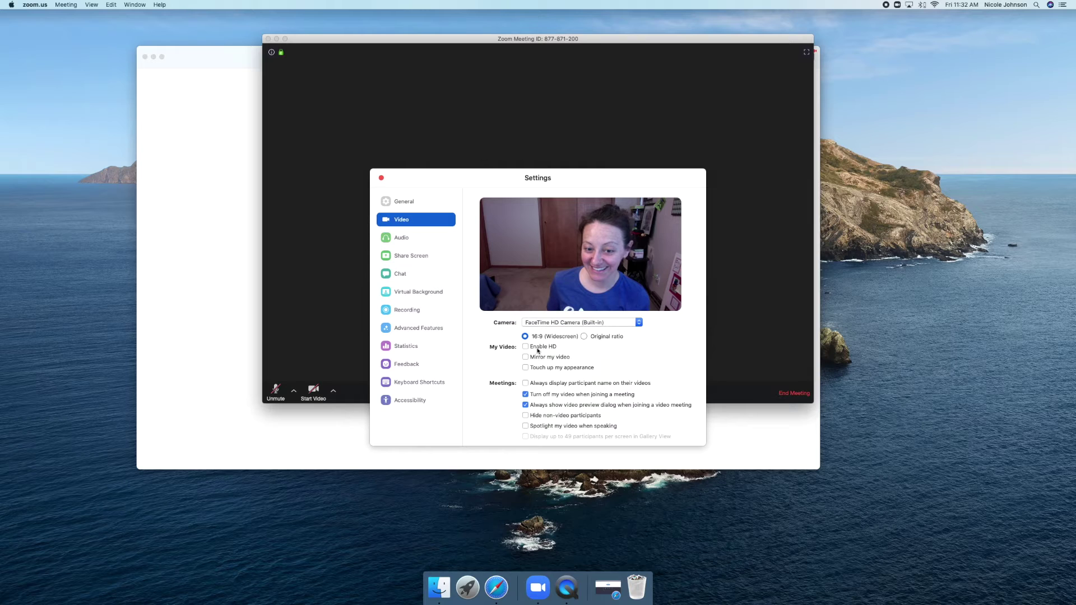
click(525, 357)
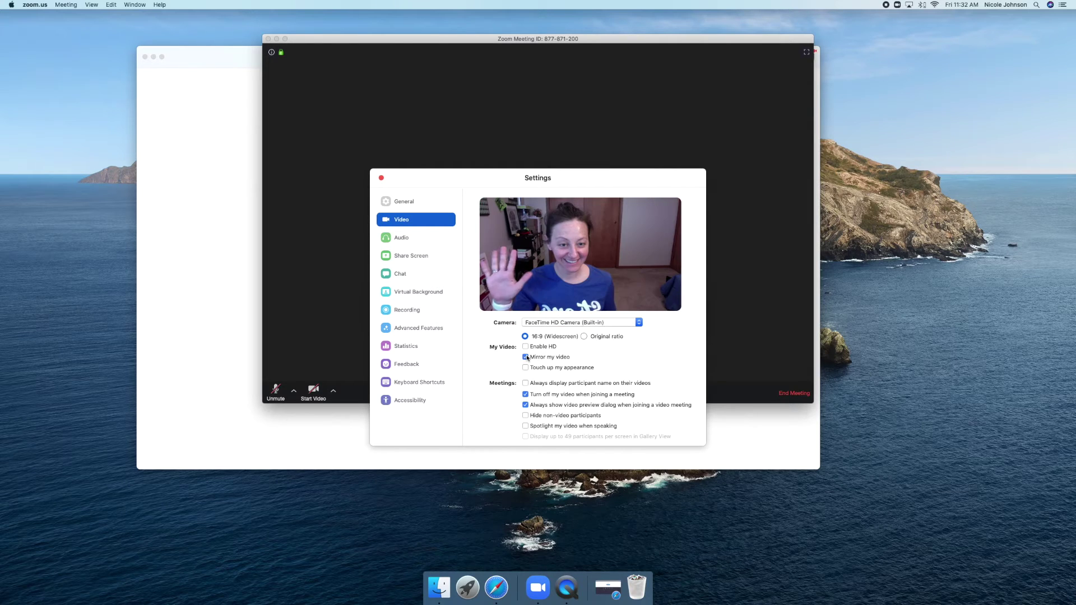
click(526, 357)
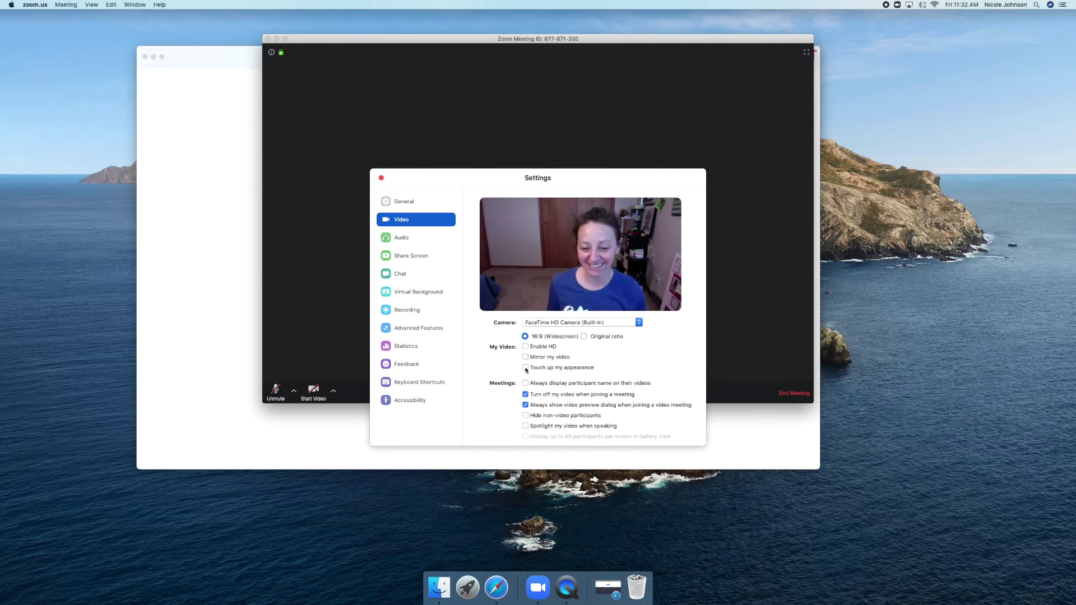
click(526, 368)
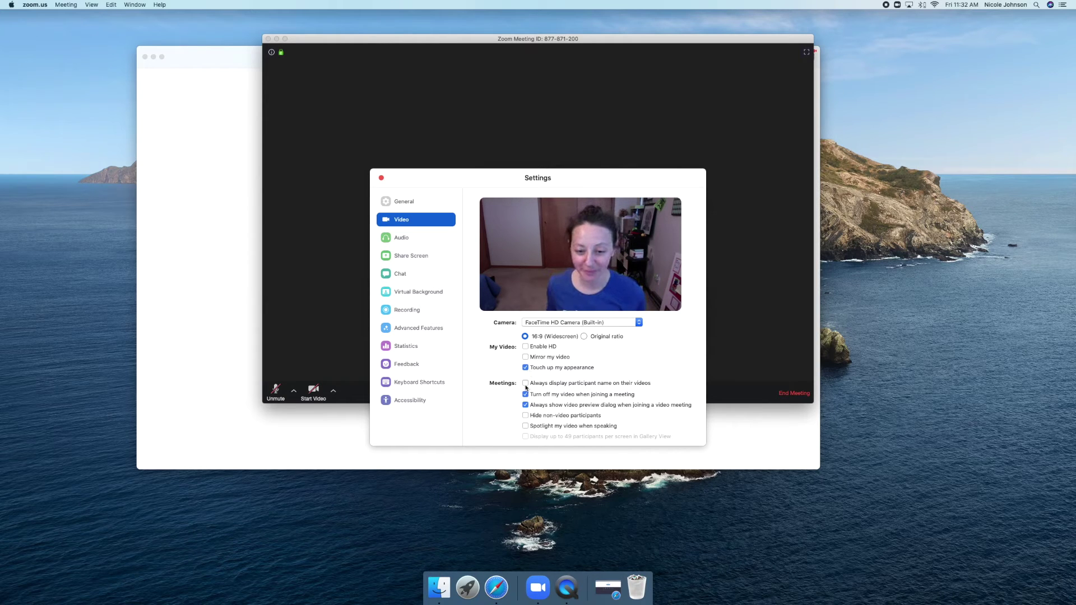
scroll(527, 392, down, 1)
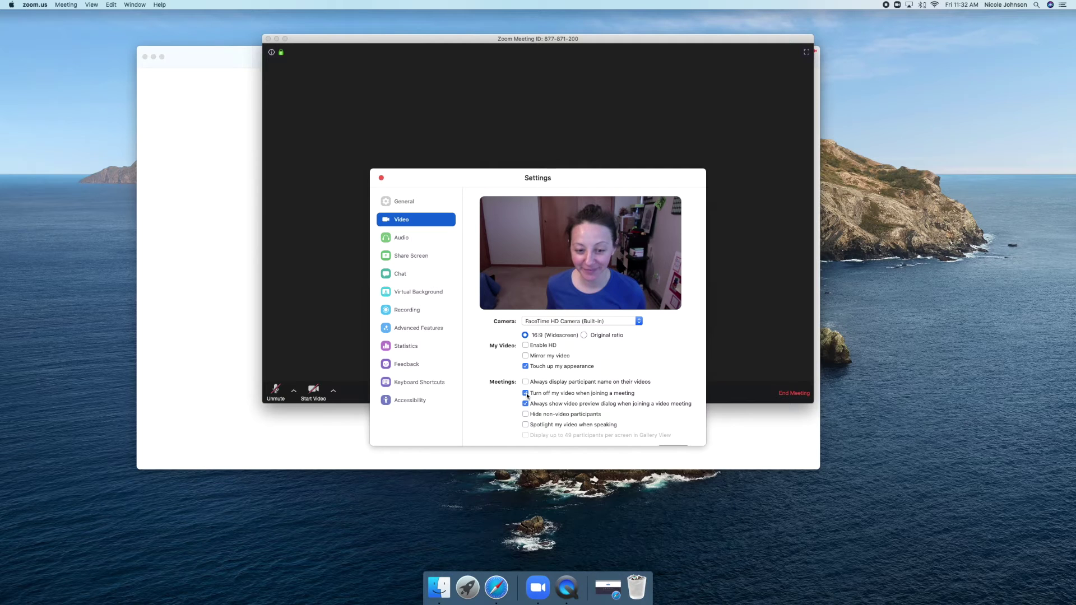
click(405, 204)
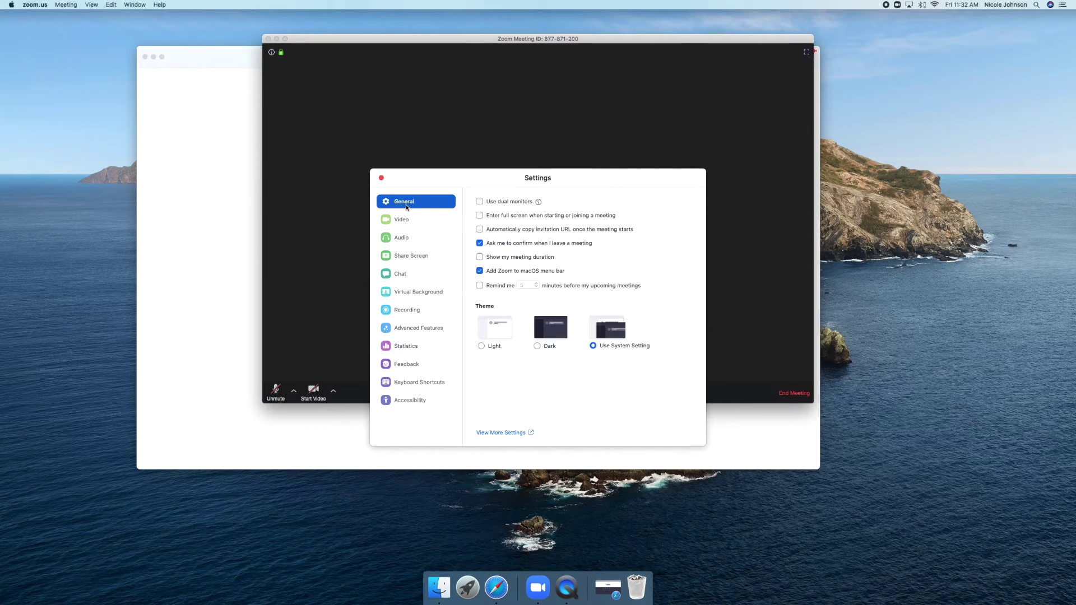
click(381, 181)
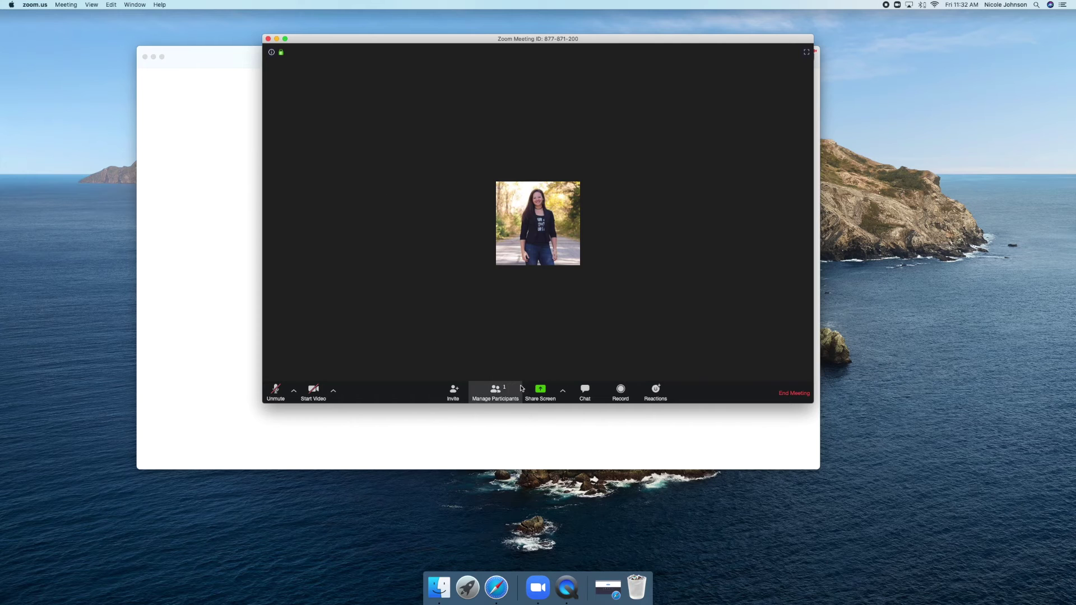
Step: Share a blank Whiteboard and place a text box on it
click(540, 391)
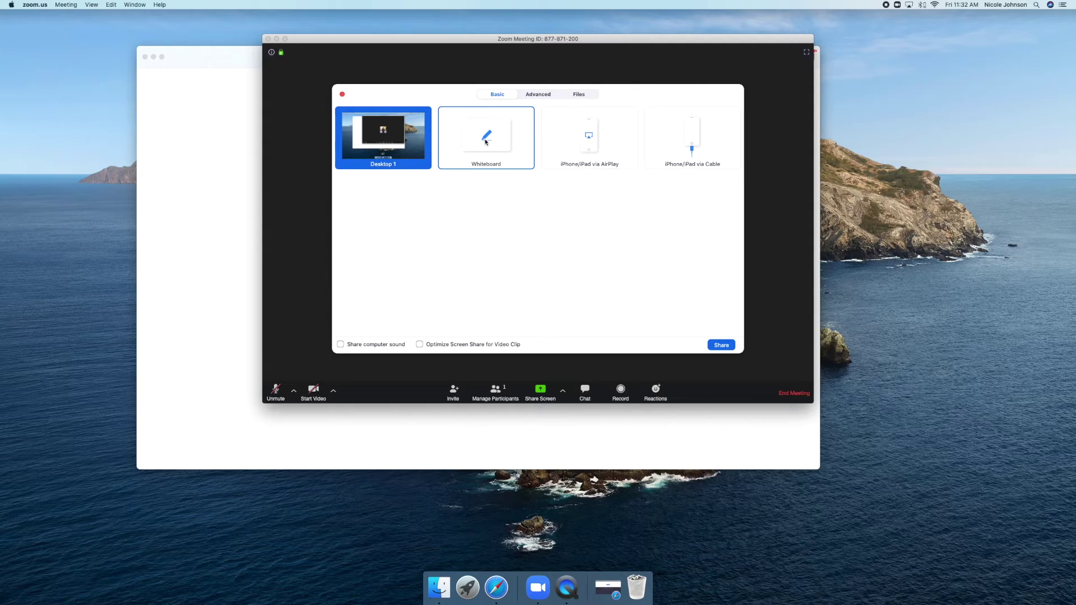
click(486, 142)
click(720, 345)
click(451, 127)
click(486, 193)
Step: Write 'Let's Learn Together', draw 'OK!' with the thick pen, then clear all drawings
text(L)
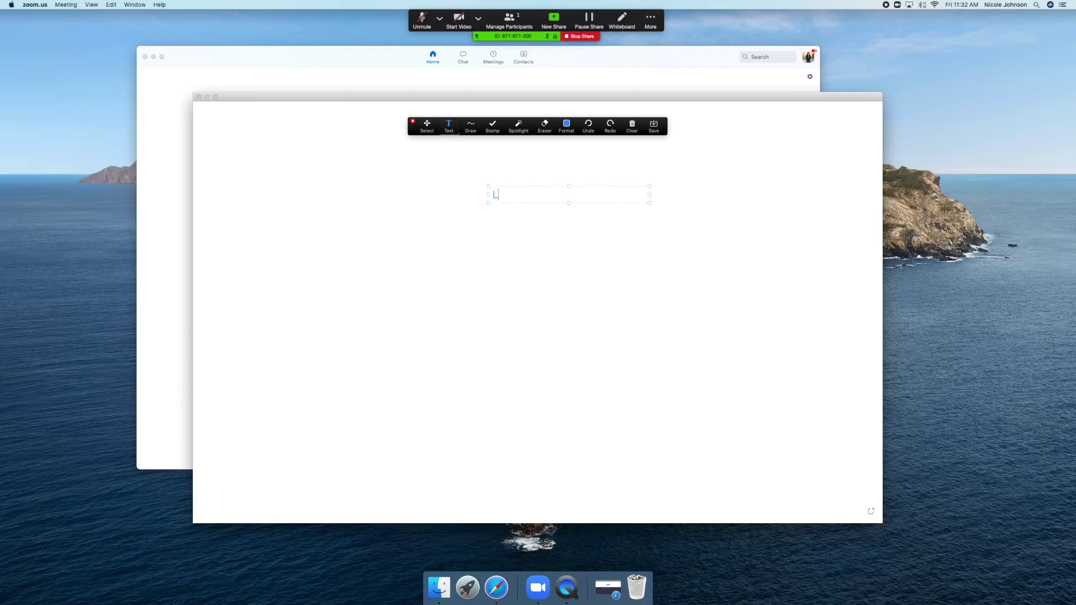
text(et's Learn Together)
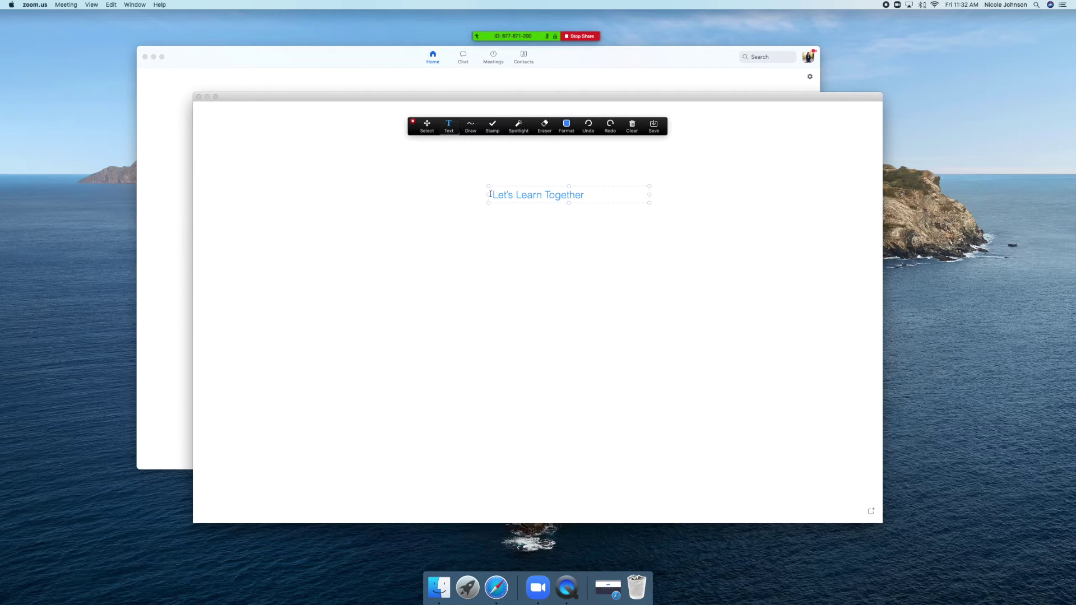
key(Return)
click(471, 127)
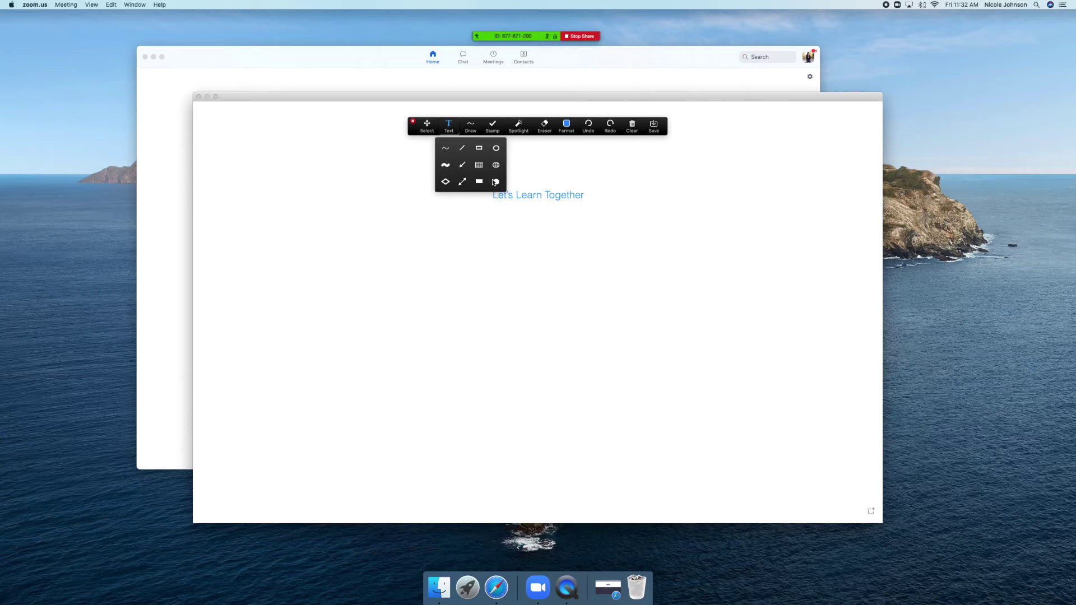
click(449, 166)
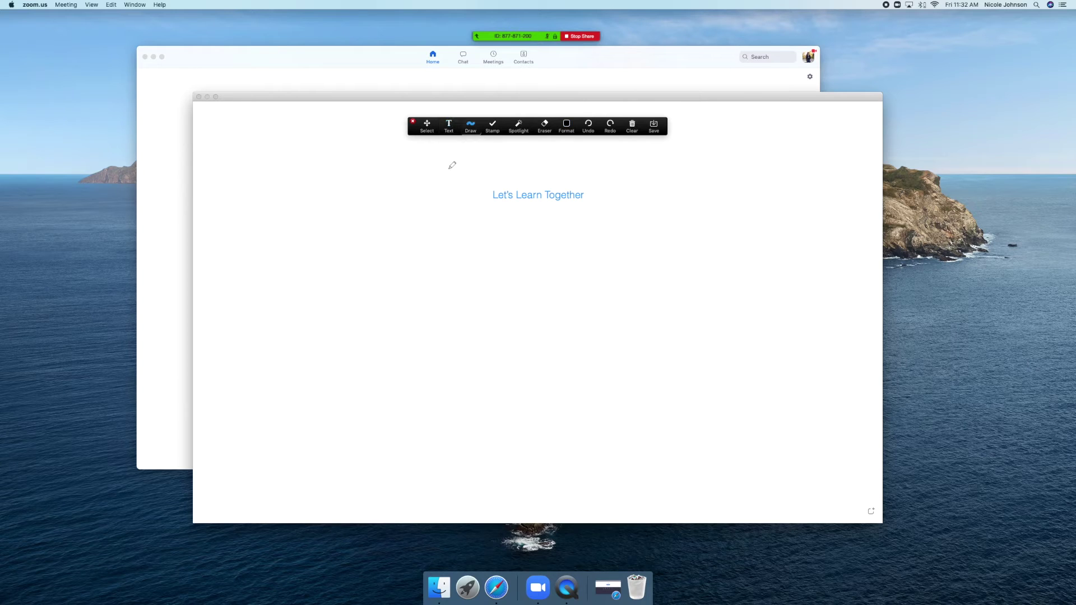
mouse_move(483, 240)
mouse_down()
mouse_move(495, 271)
mouse_move(489, 241)
mouse_move(511, 275)
mouse_up()
mouse_move(538, 234)
mouse_down()
mouse_move(536, 272)
mouse_move(554, 251)
mouse_move(554, 271)
mouse_up()
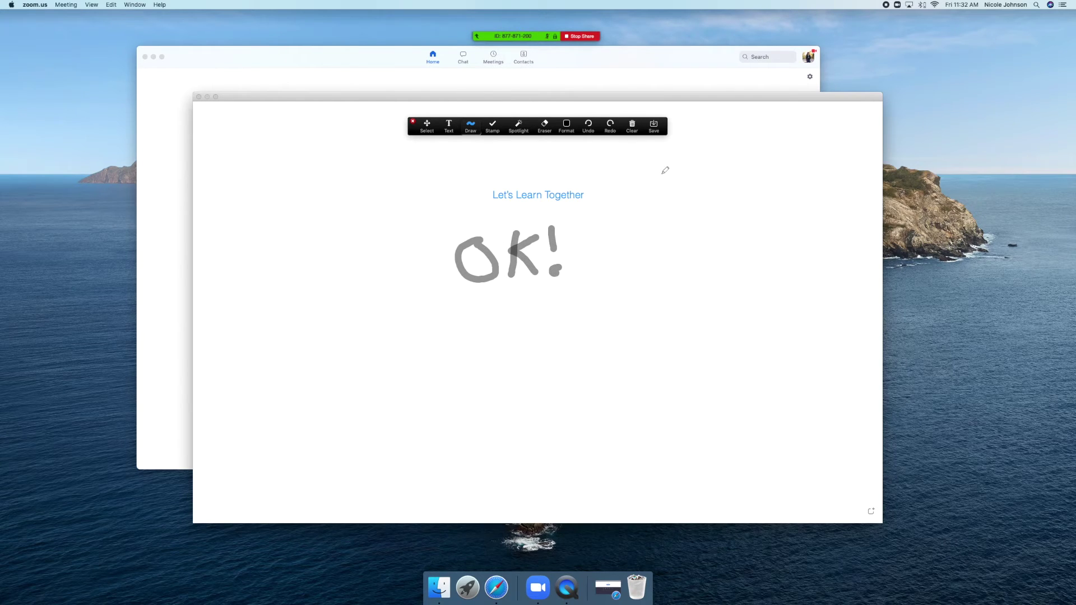
click(630, 131)
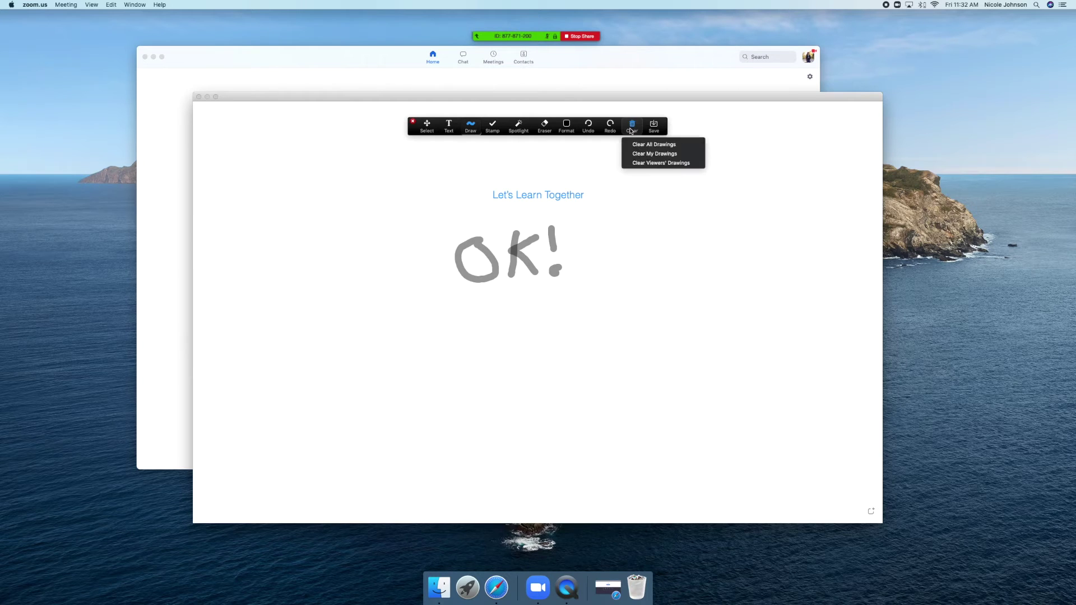
click(637, 145)
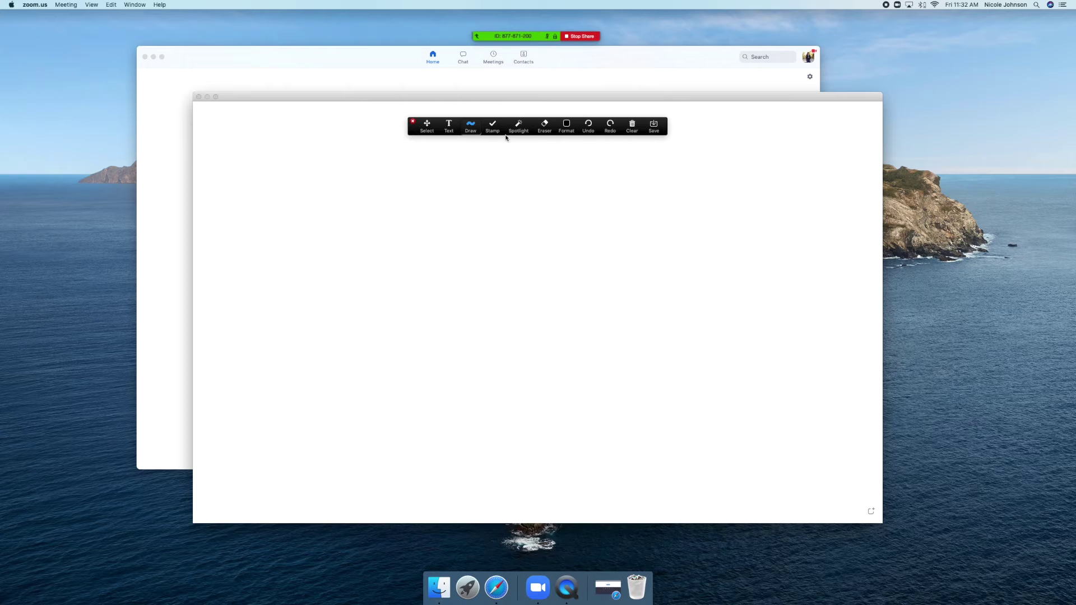
Step: Stop sharing, start recording without audio, and open the Chat panel
click(577, 36)
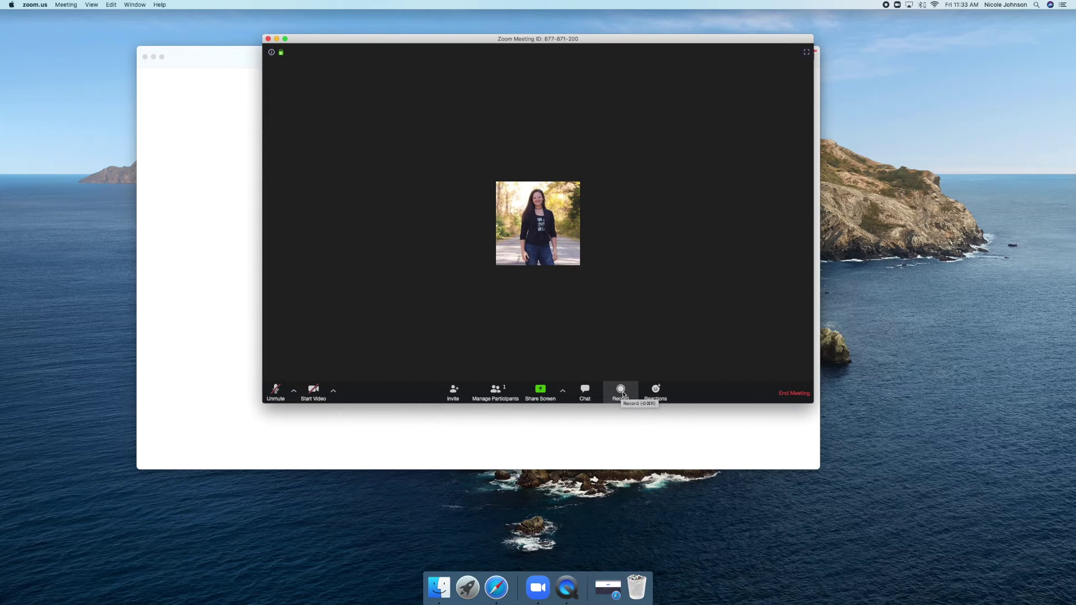
click(621, 391)
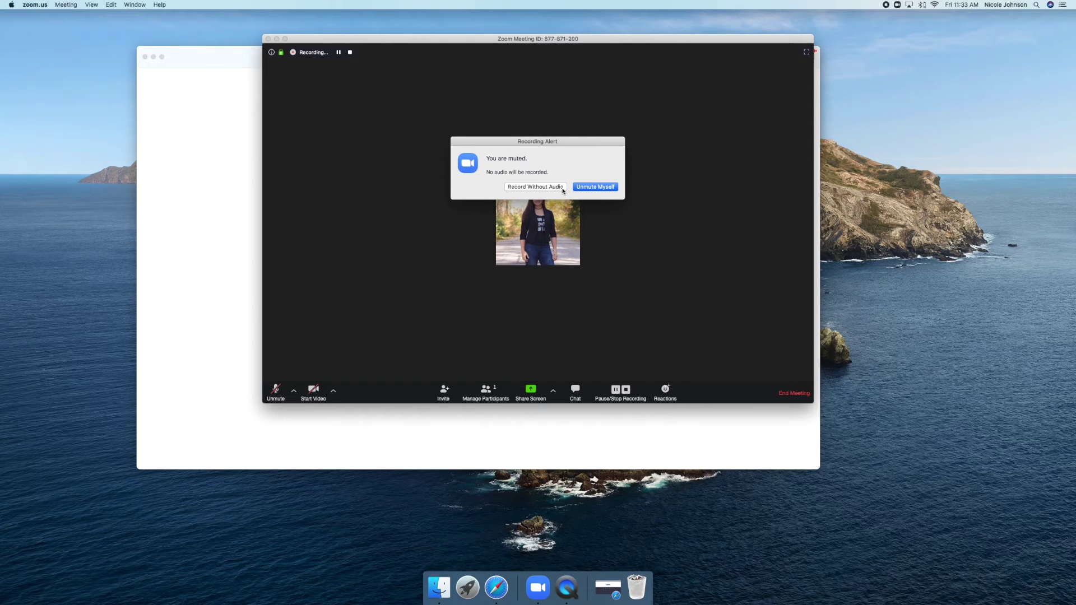
click(562, 187)
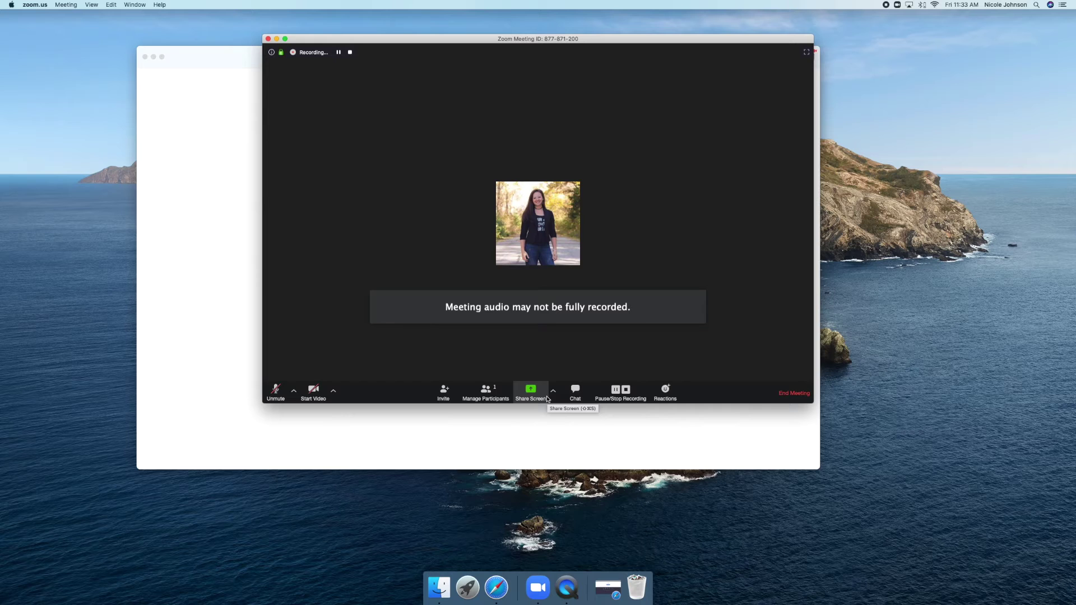
click(574, 392)
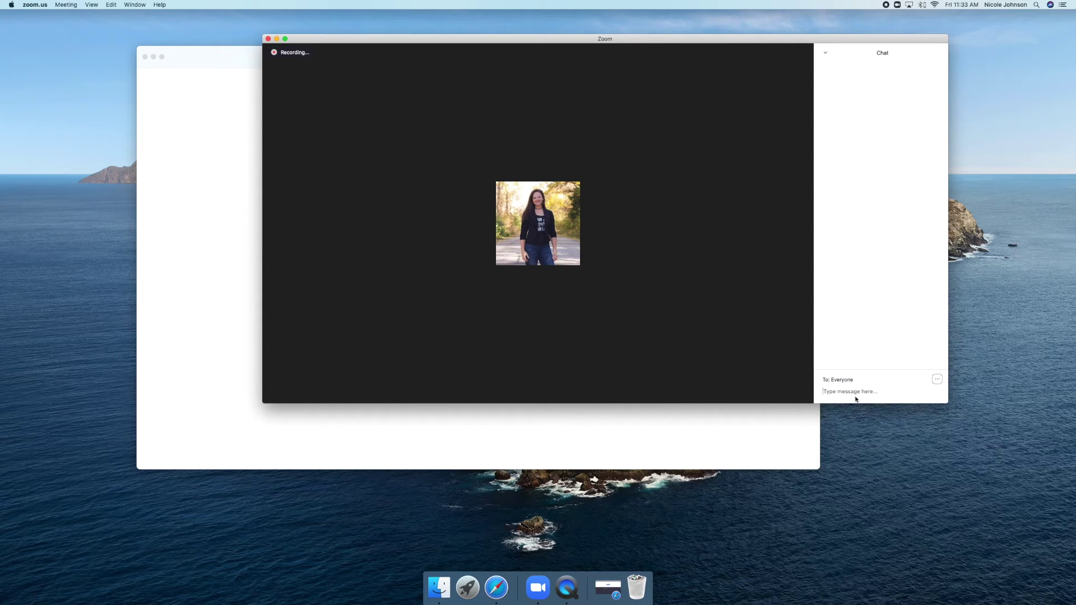
Step: Send 'Hey Everyone!' to everyone in chat and stop the recording
text(Hey Everyone!)
key(Return)
click(937, 380)
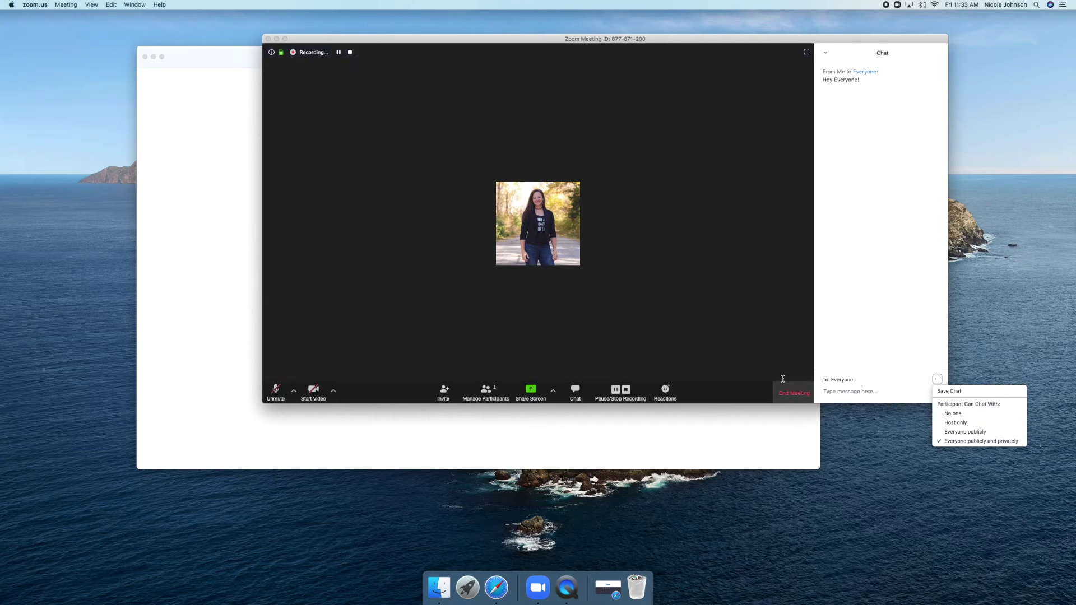
click(626, 390)
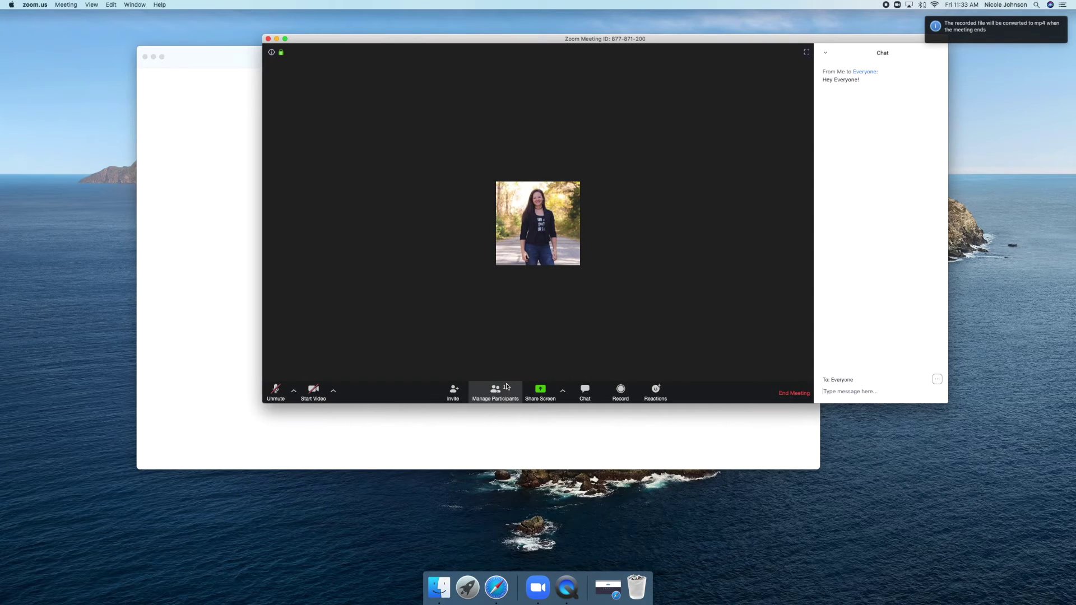
Step: Open the Participants panel, which lists only the host, and reveal its More host options
click(509, 386)
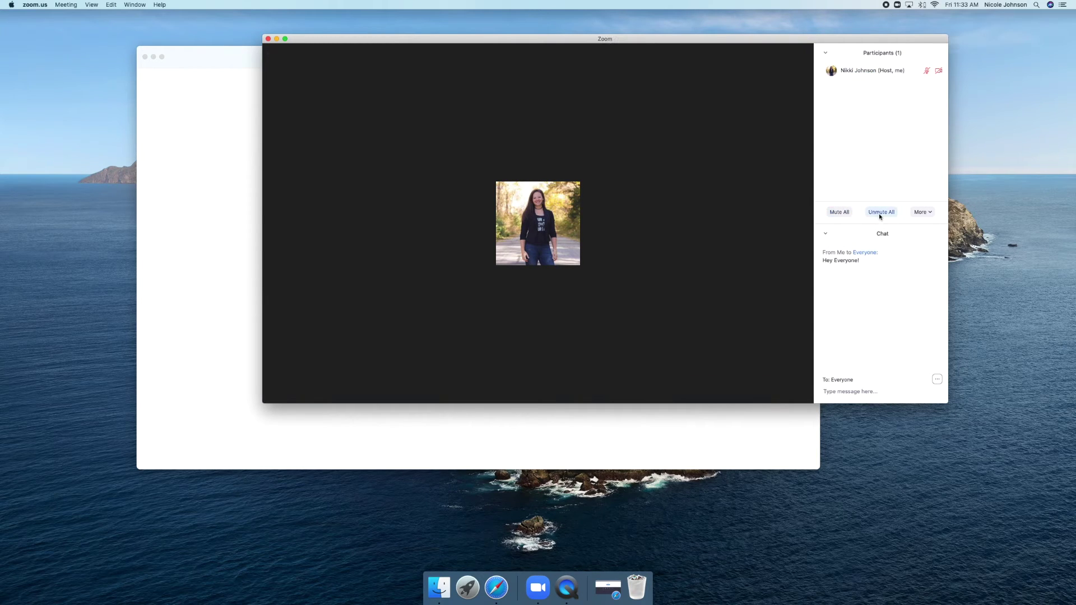
click(929, 216)
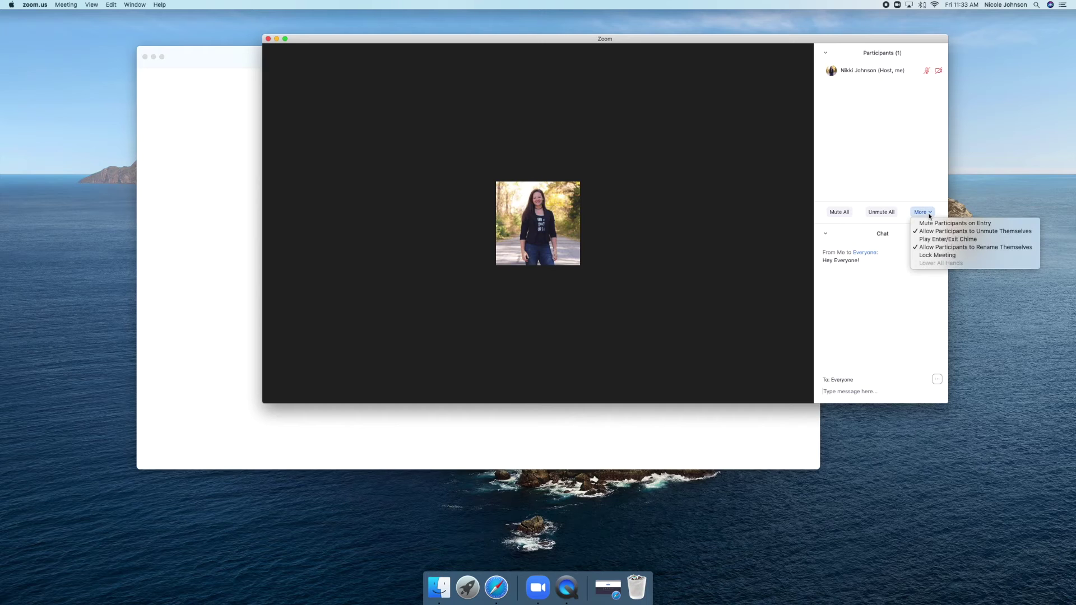
Step: End the meeting for all participants and close the recording files folder
click(928, 213)
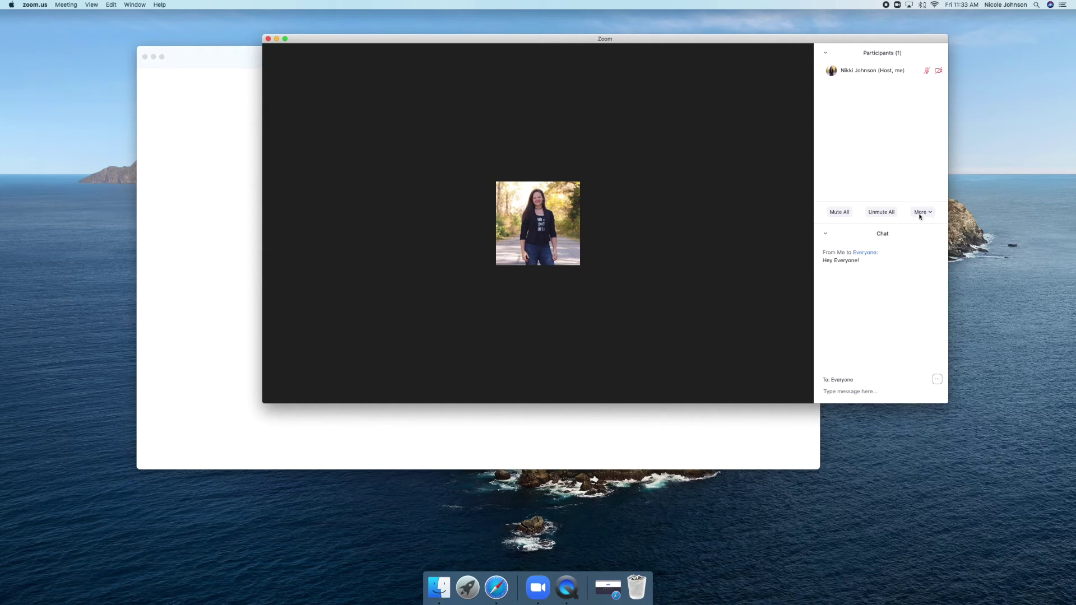
mouse_move(690, 334)
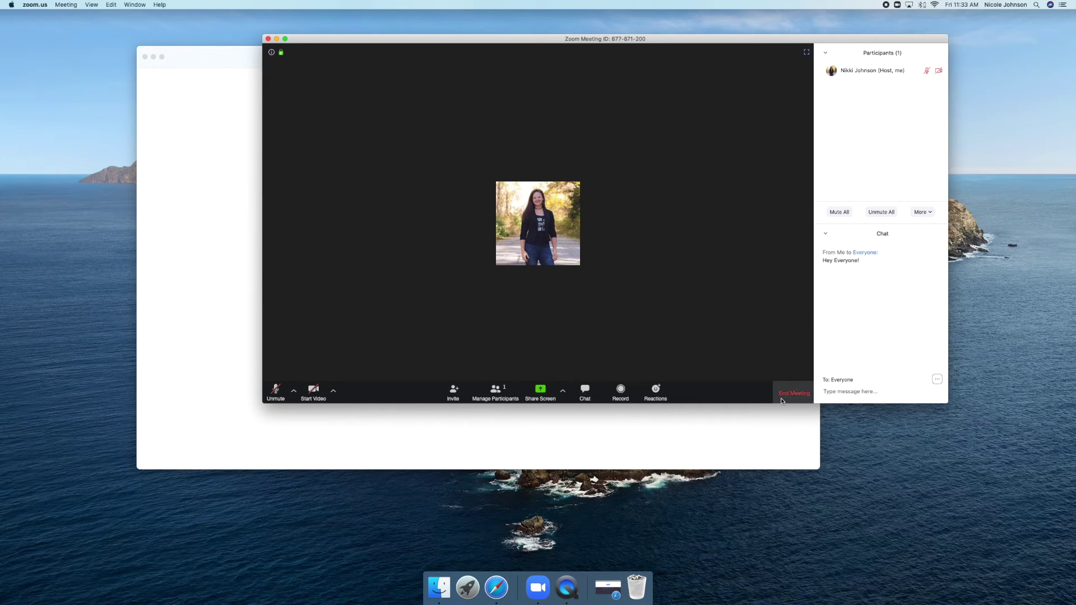
click(782, 399)
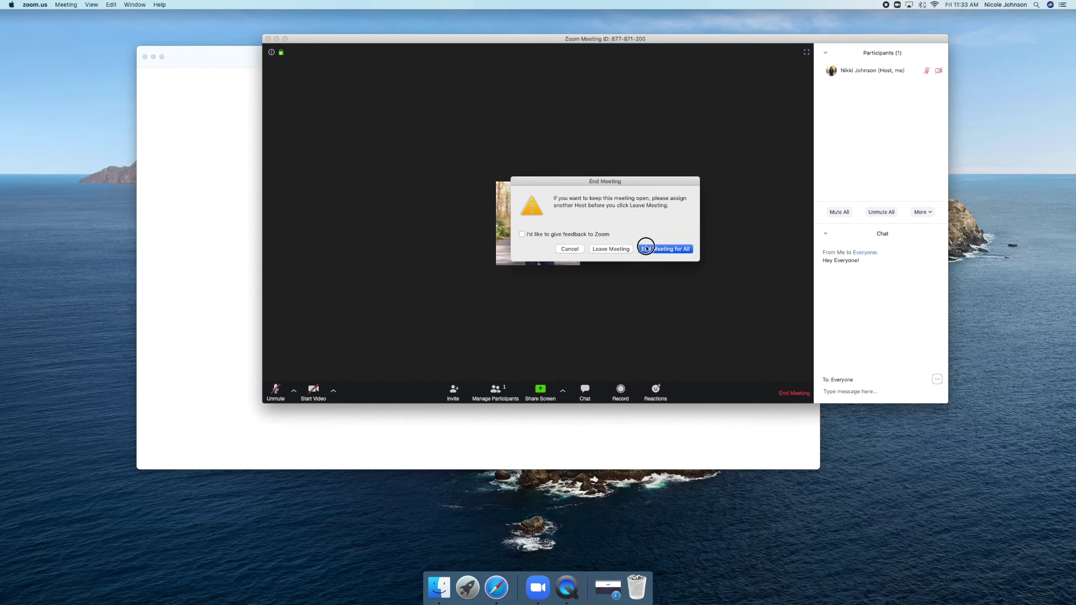
click(650, 247)
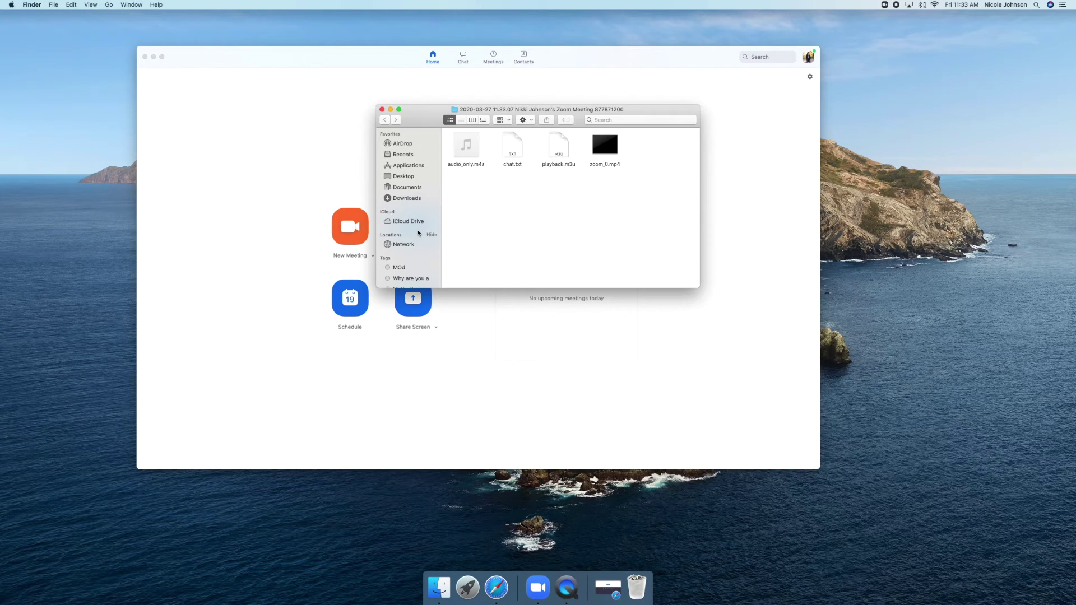
click(382, 110)
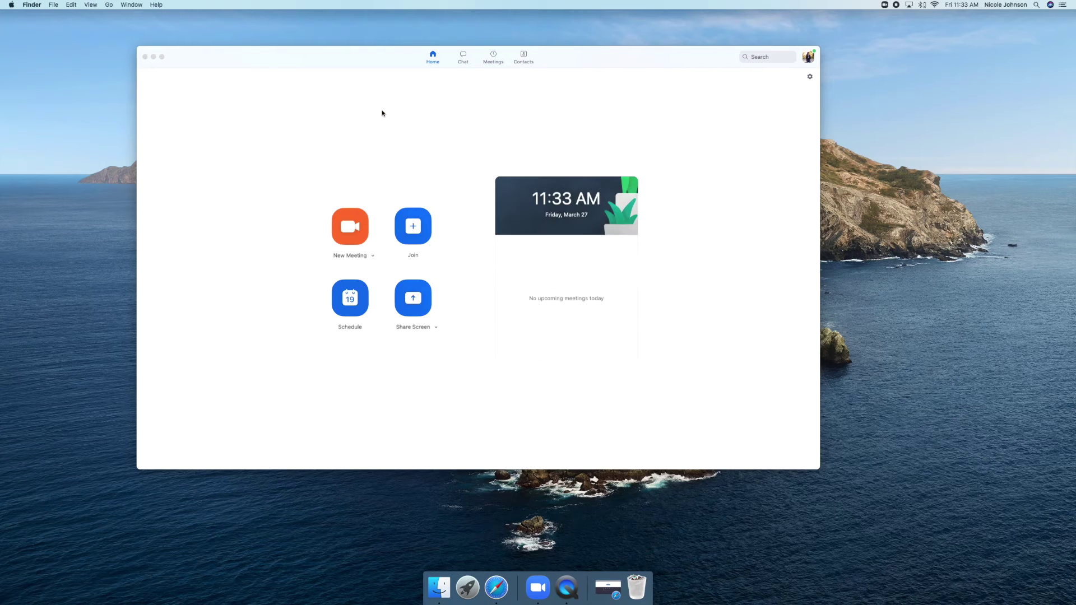
Step: Copy the personal meeting room invitation into TextEdit, then show the Book Club meeting's full invitation
click(415, 234)
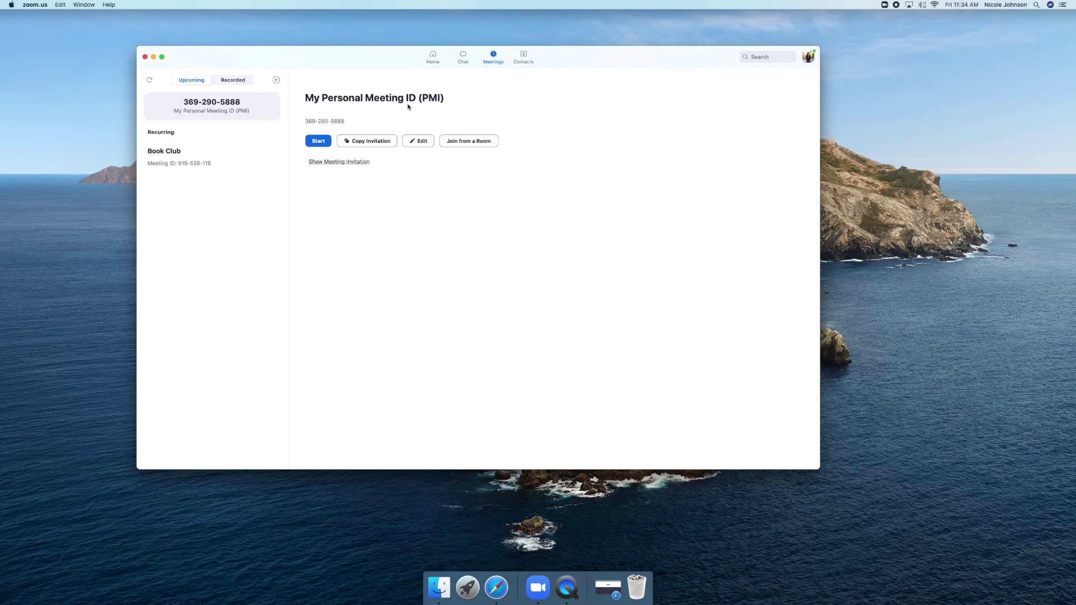
click(371, 143)
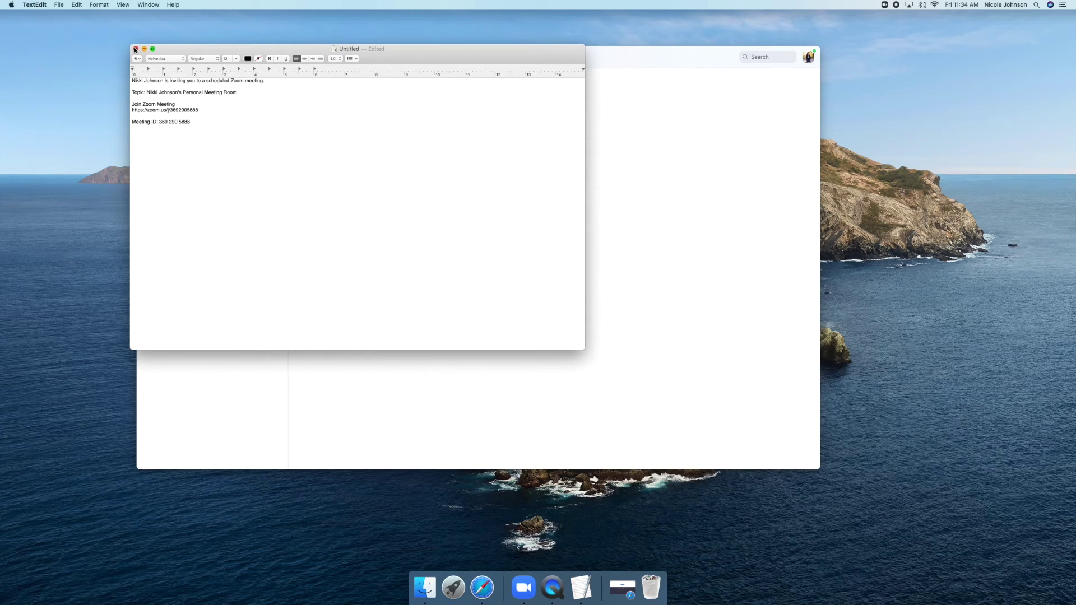
drag(198, 110, 130, 122)
click(136, 49)
click(192, 162)
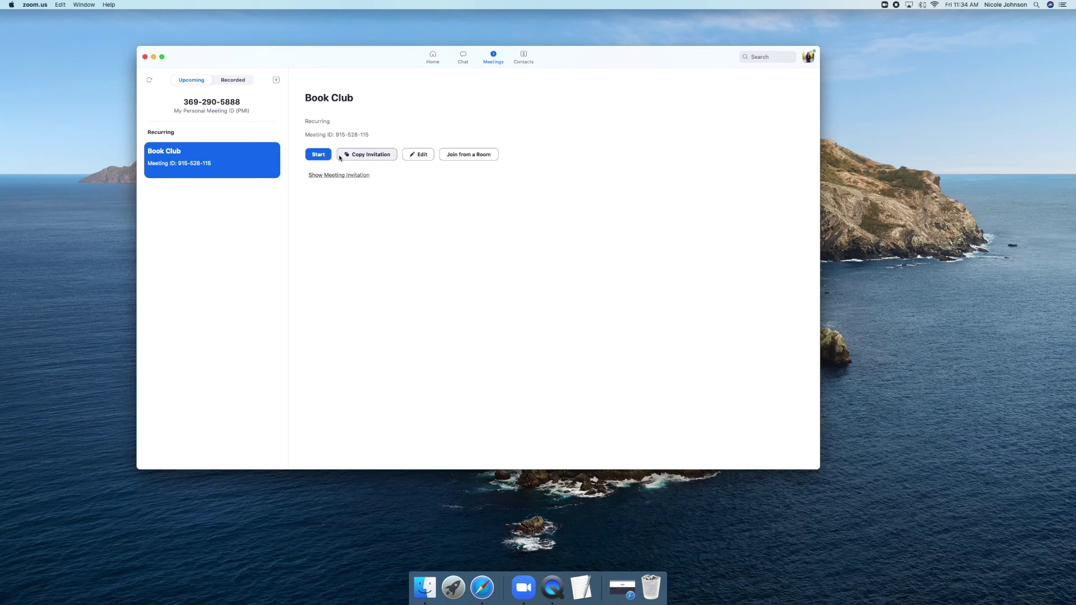
click(344, 175)
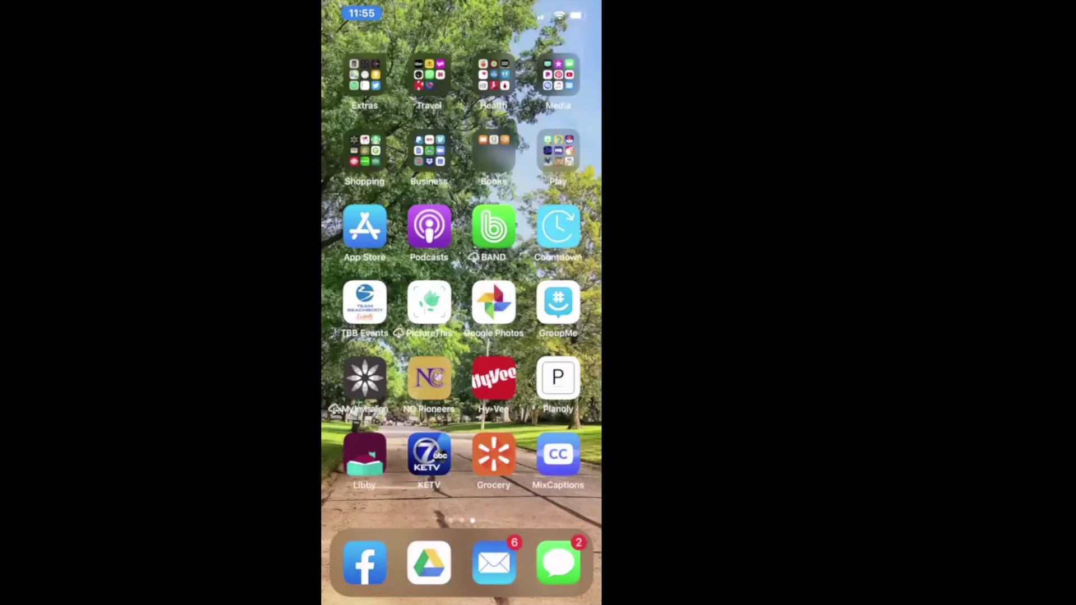
Step: Search the App Store for 'Zoom' and launch the installed ZOOM Cloud Meetings app
click(365, 226)
click(437, 106)
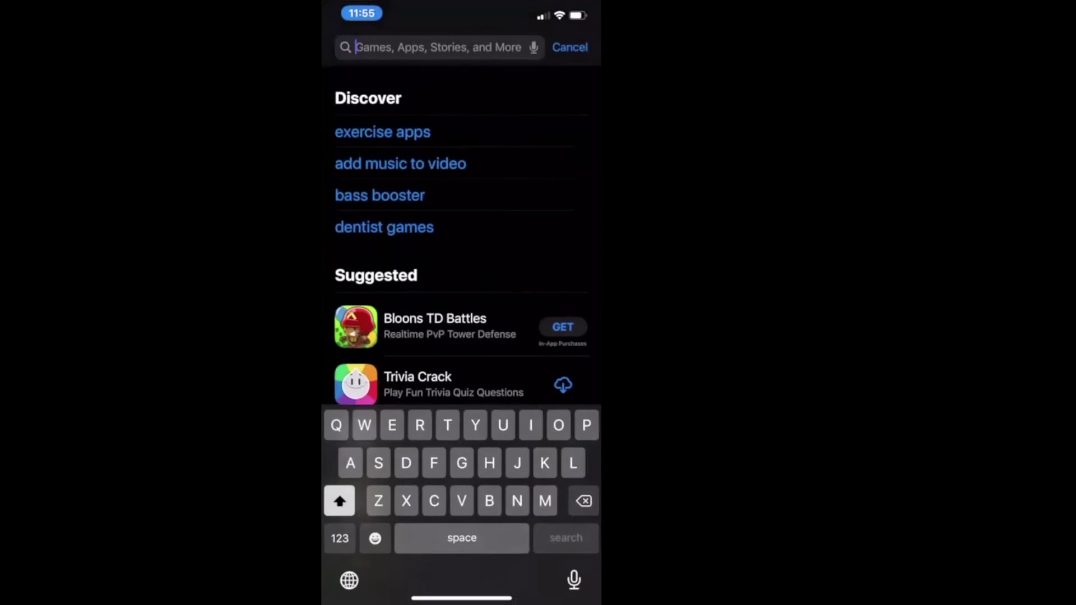
text(Zoom)
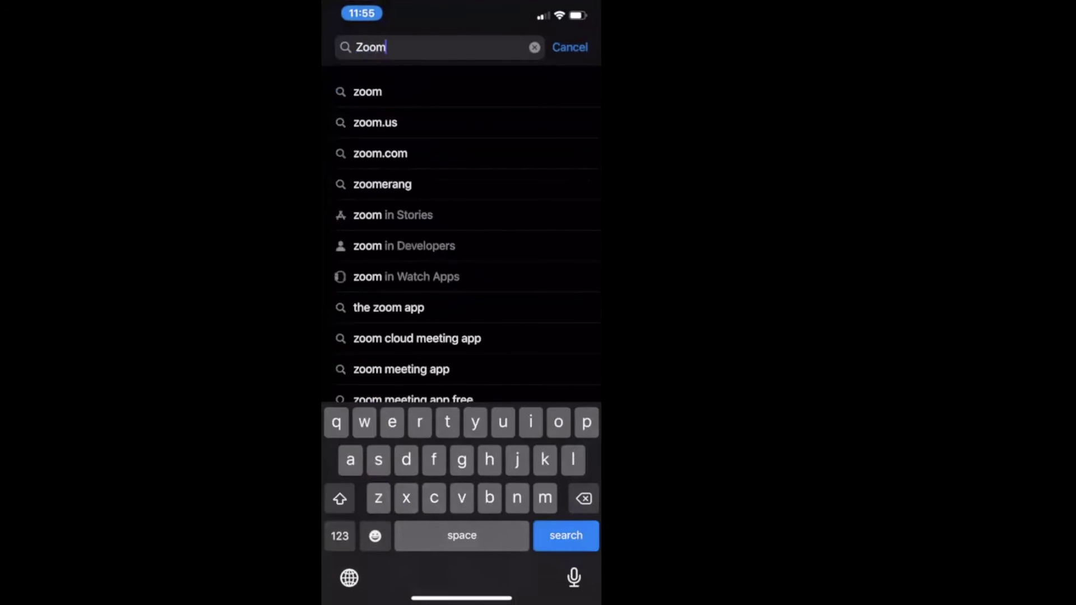
click(367, 91)
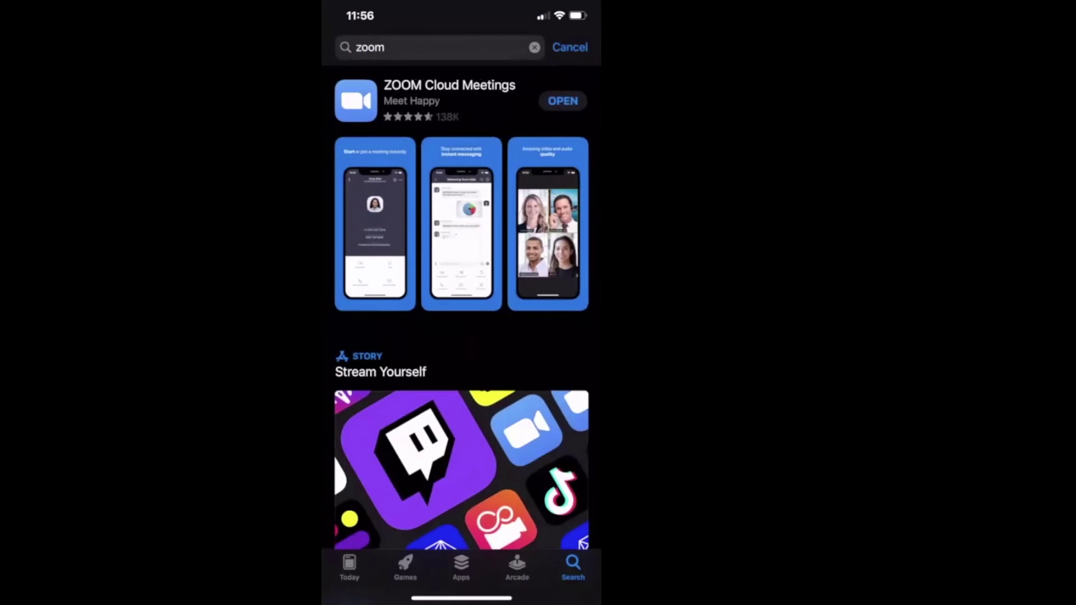
click(426, 101)
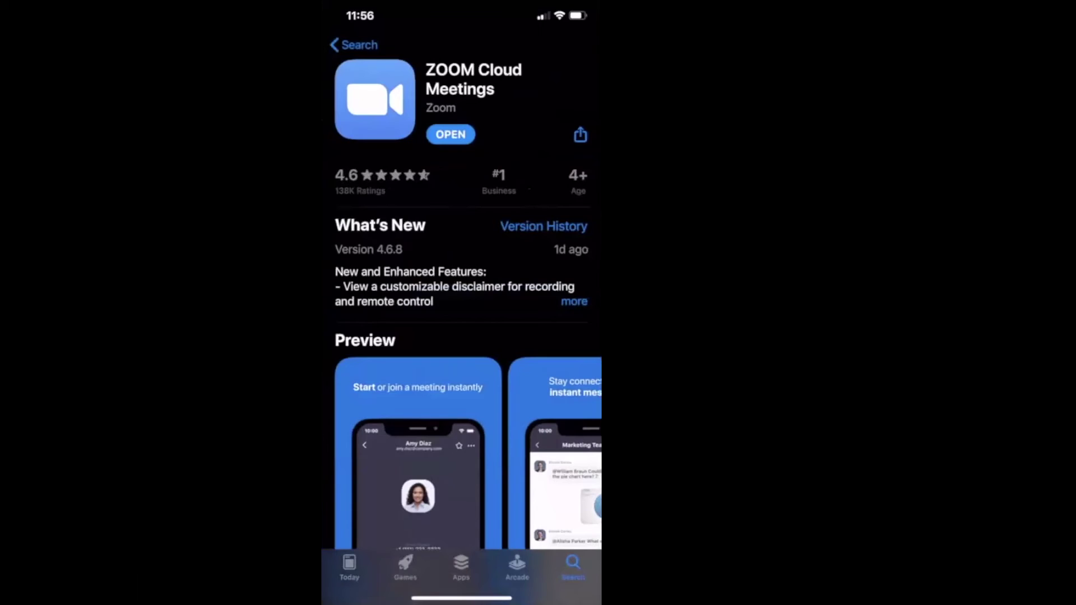
click(451, 135)
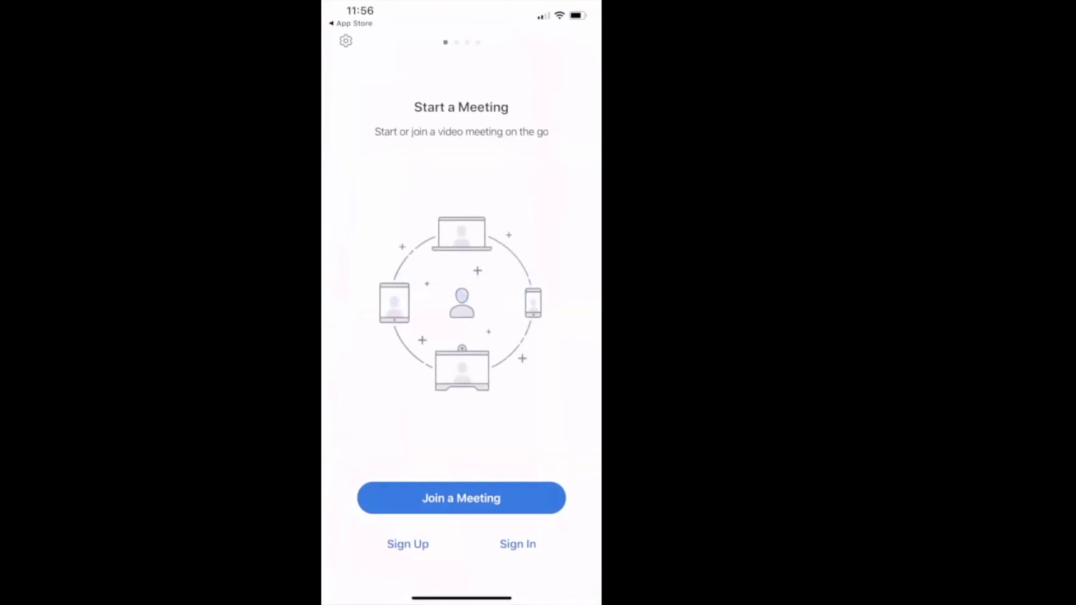
Step: Enter a meeting ID on the join-meeting screen, then back out of it
click(461, 498)
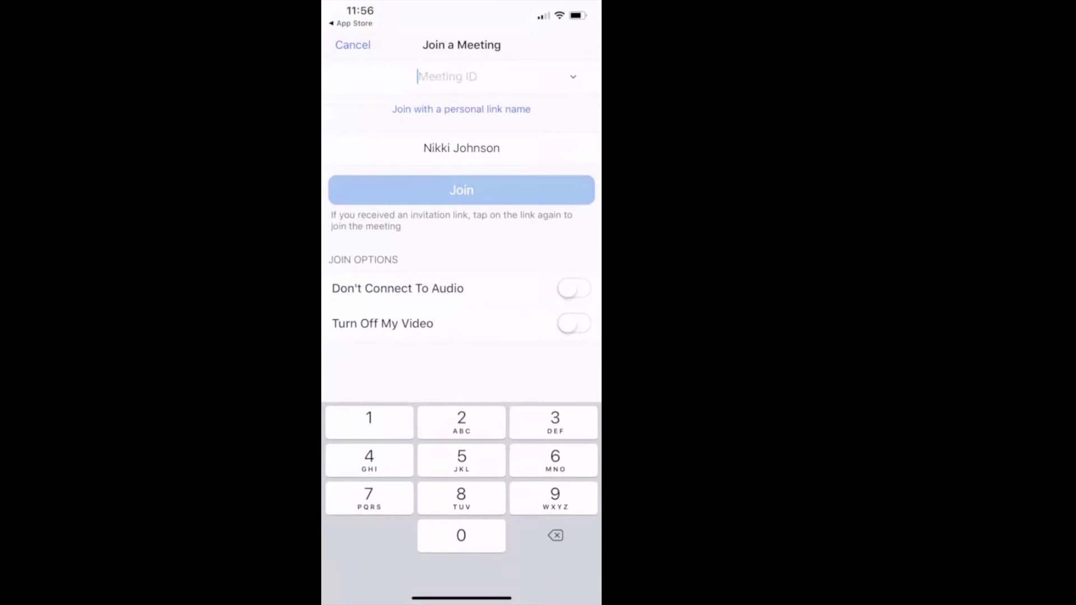
text(6469846)
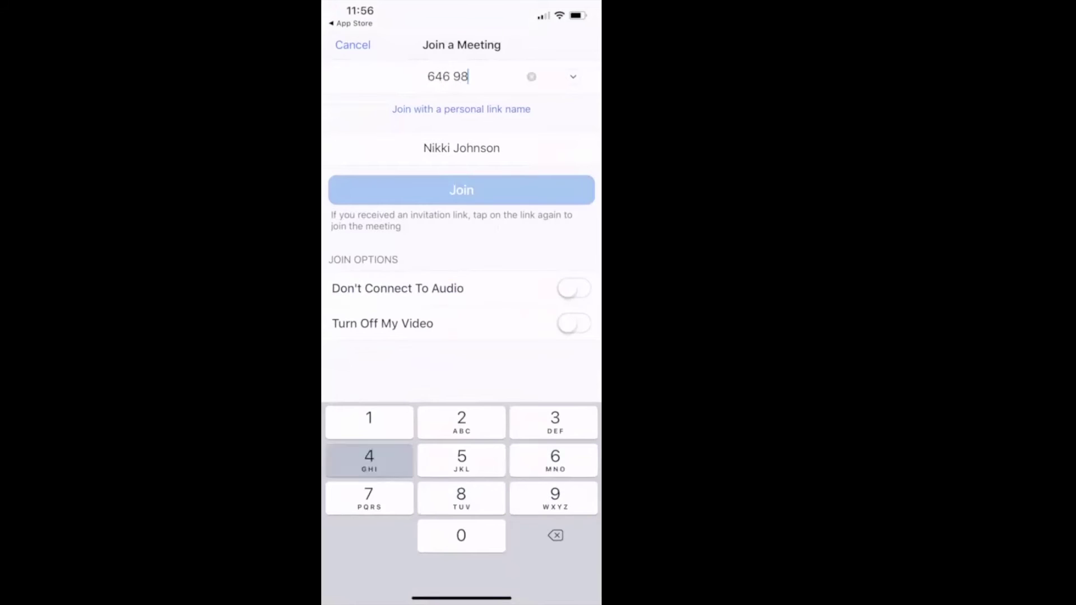
click(353, 45)
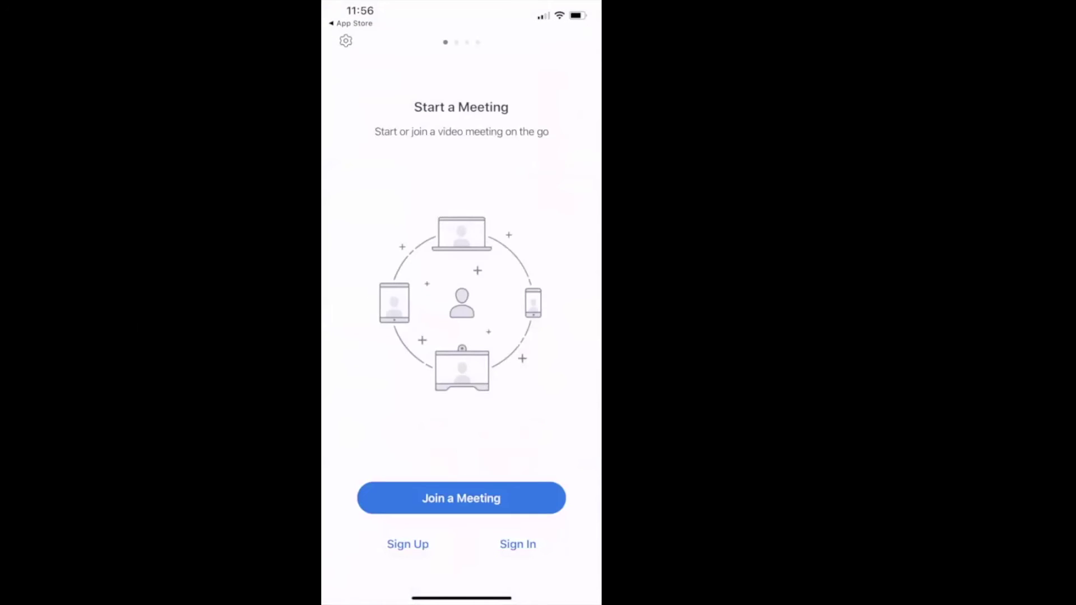
Step: Sign in with Google, allow calendar and Siri access, and start a Personal Meeting ID meeting
click(518, 544)
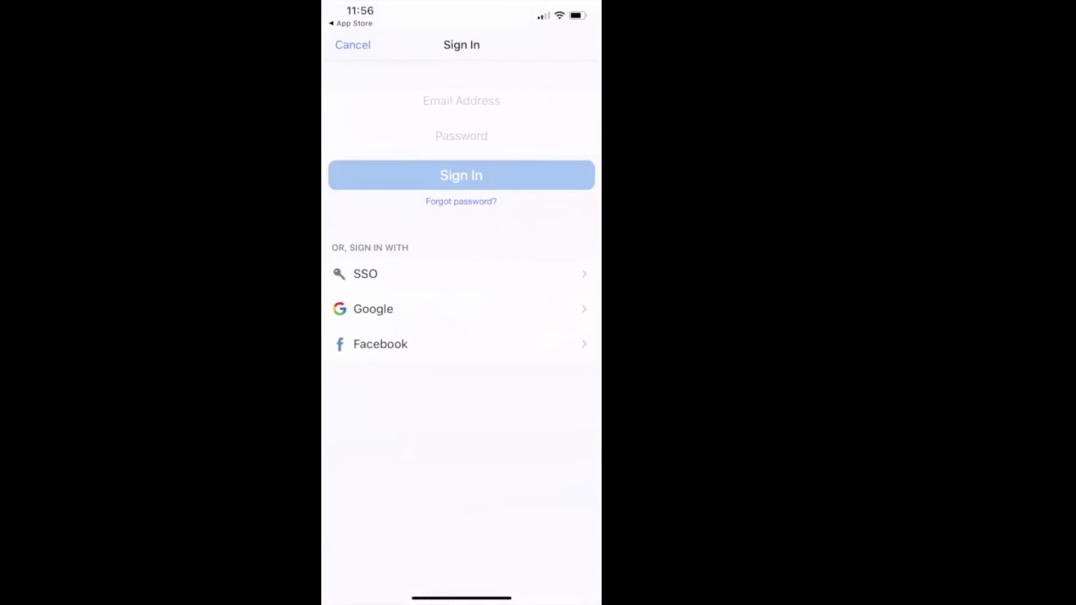
click(461, 310)
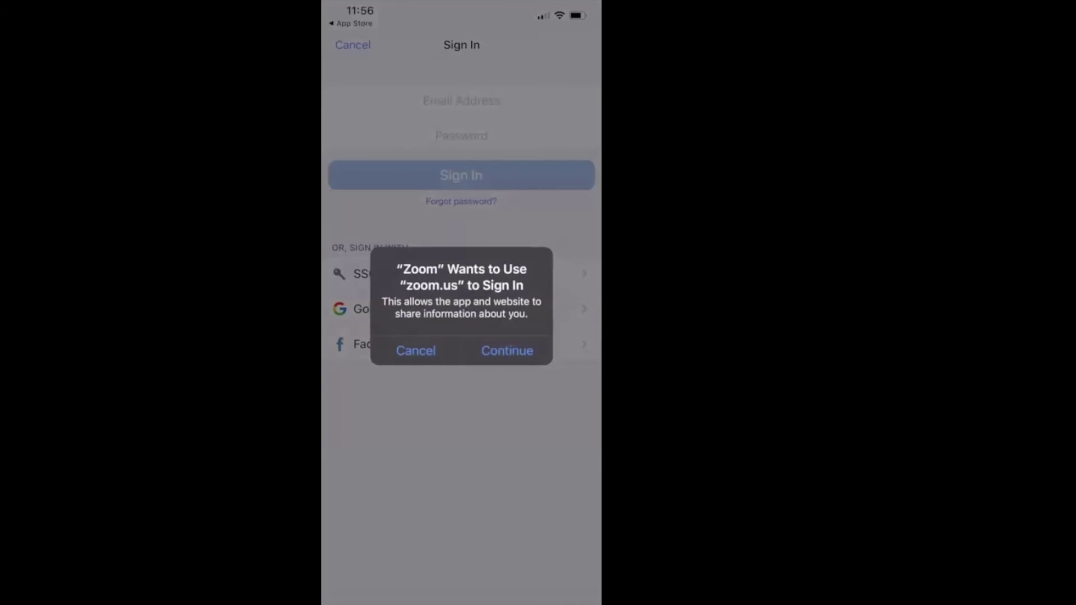
click(507, 351)
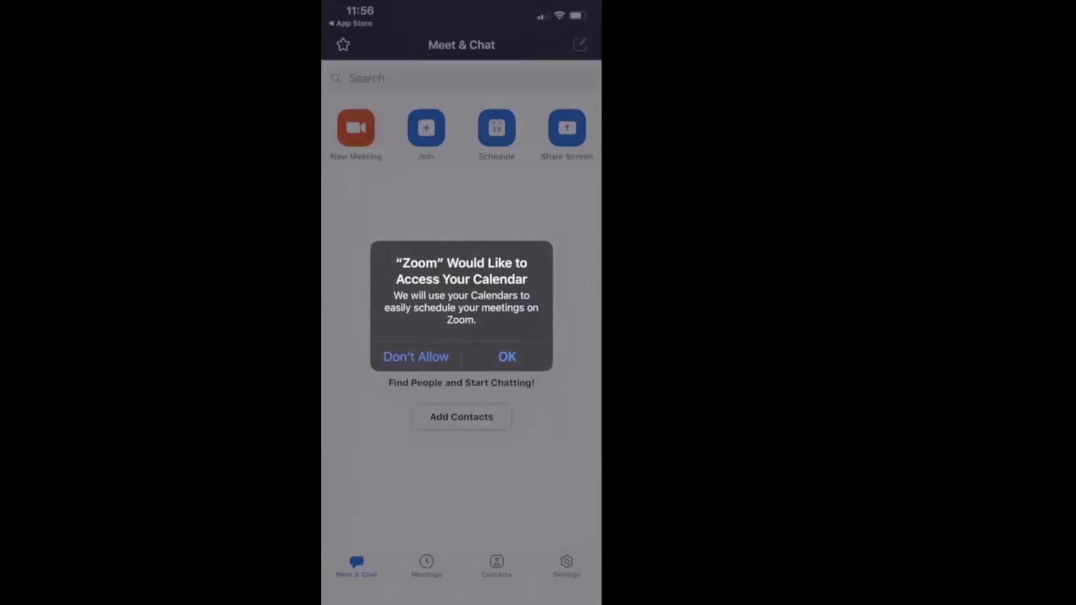
click(507, 357)
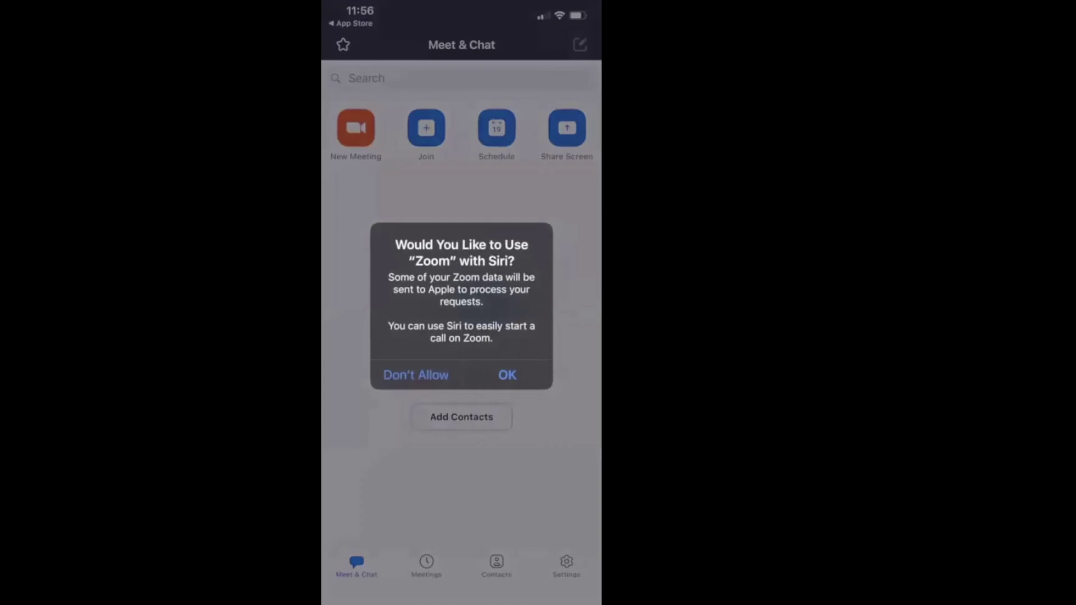
click(507, 374)
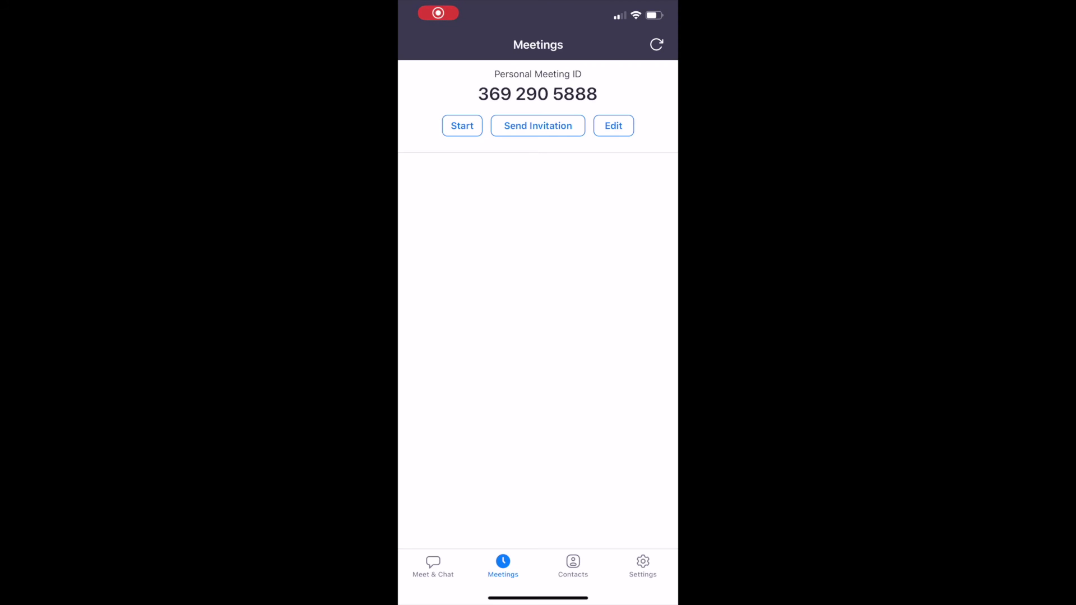
click(462, 125)
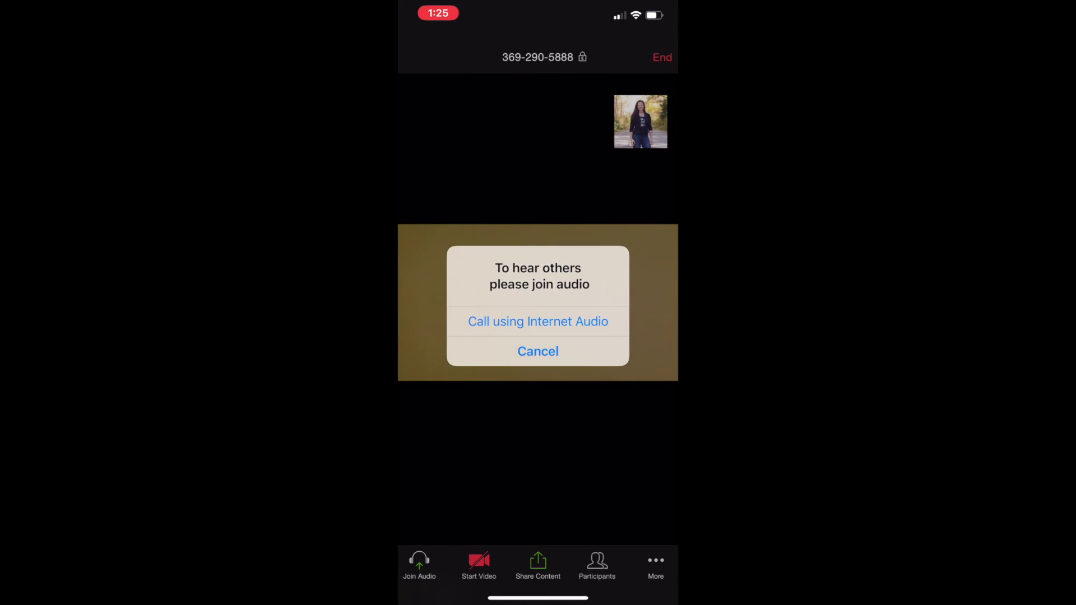
Step: Skip joining audio, use Tap to Speak in Safe Driving Mode, then return to the normal view
click(538, 352)
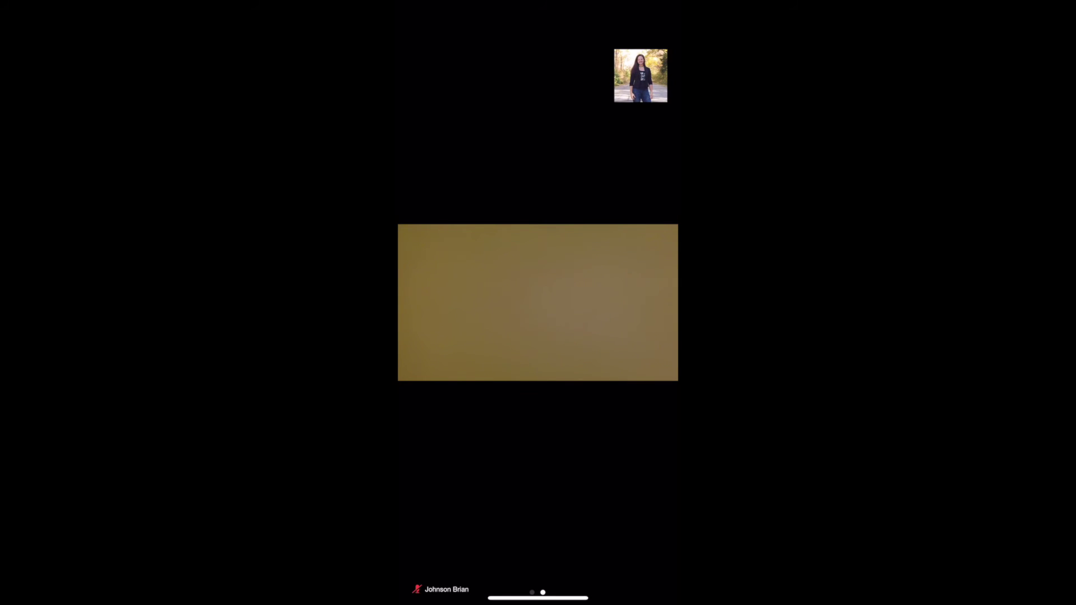
drag(448, 314, 634, 313)
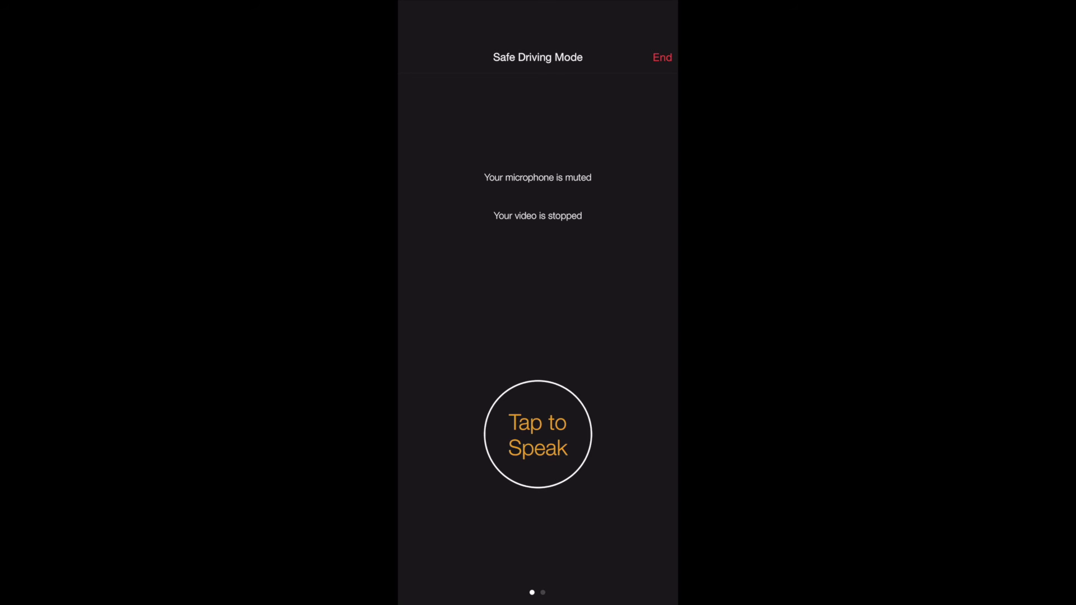
click(538, 435)
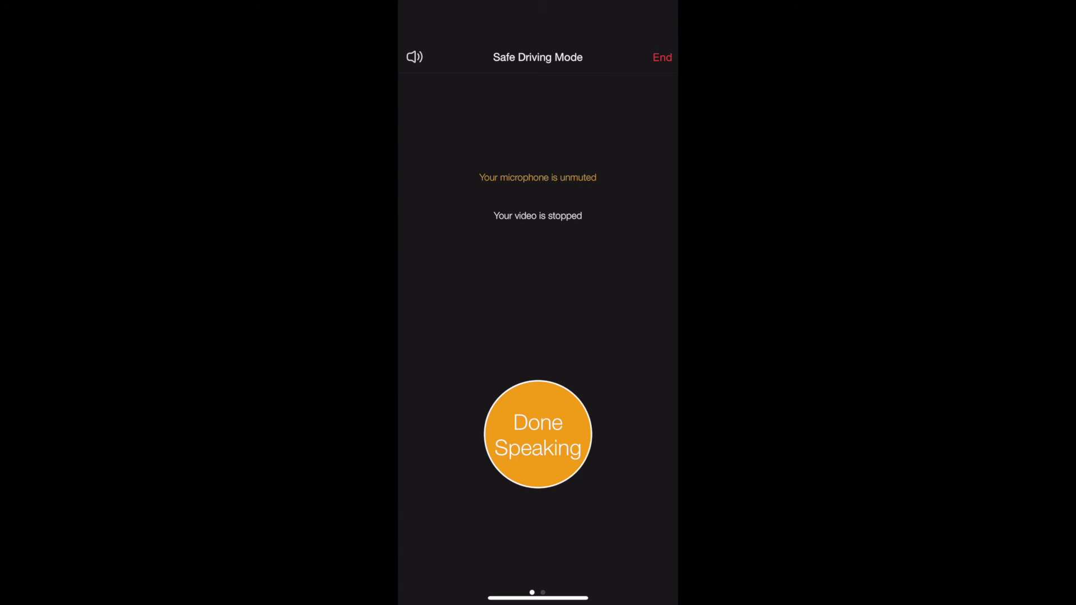
click(538, 434)
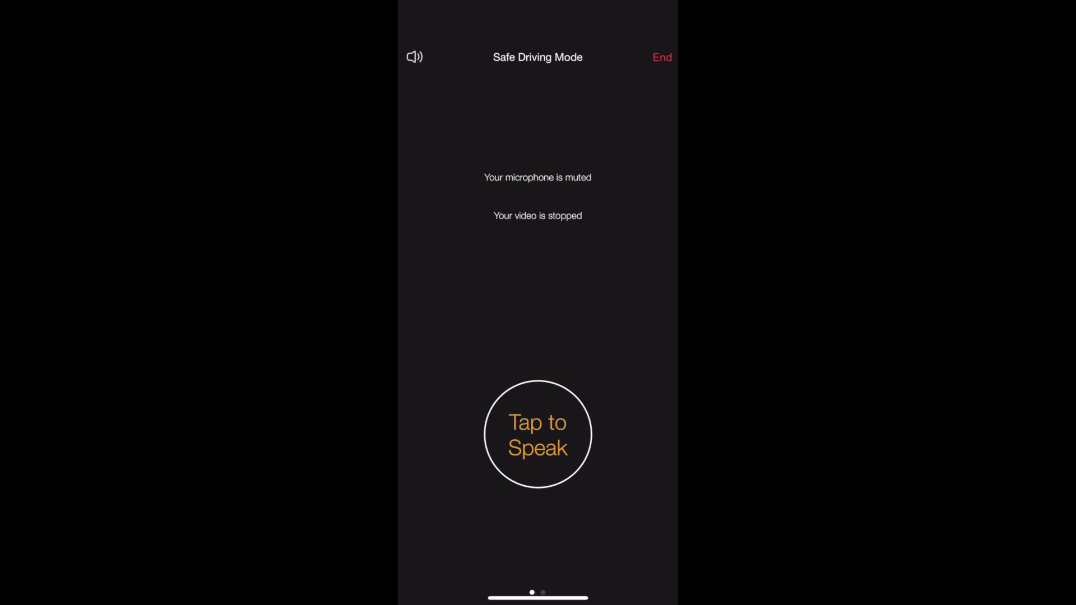
drag(633, 314, 448, 314)
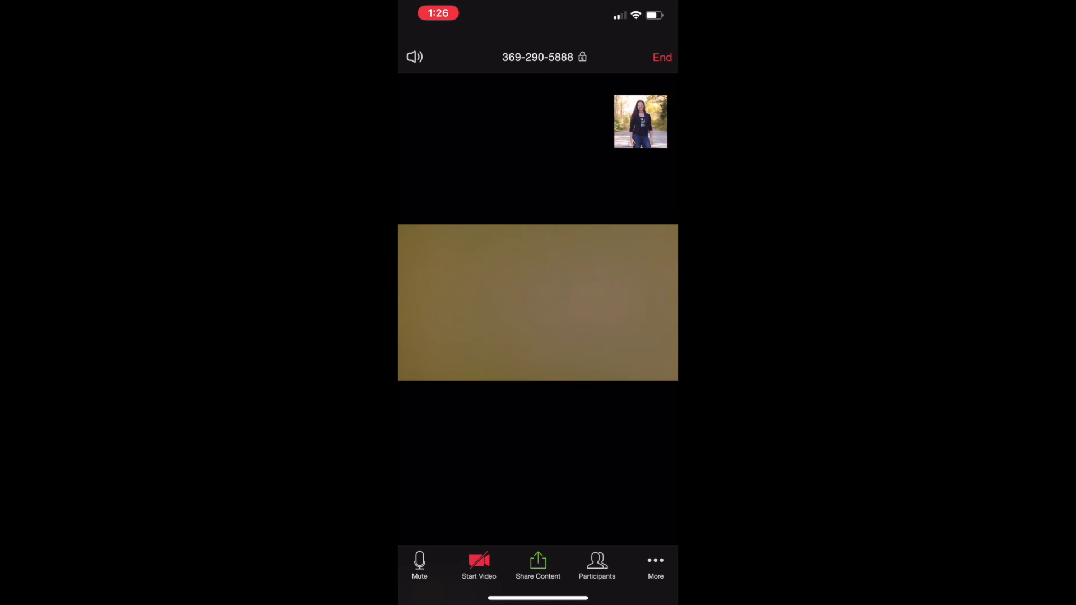
Step: Mute the microphone and open the meeting chat from the More menu
click(419, 563)
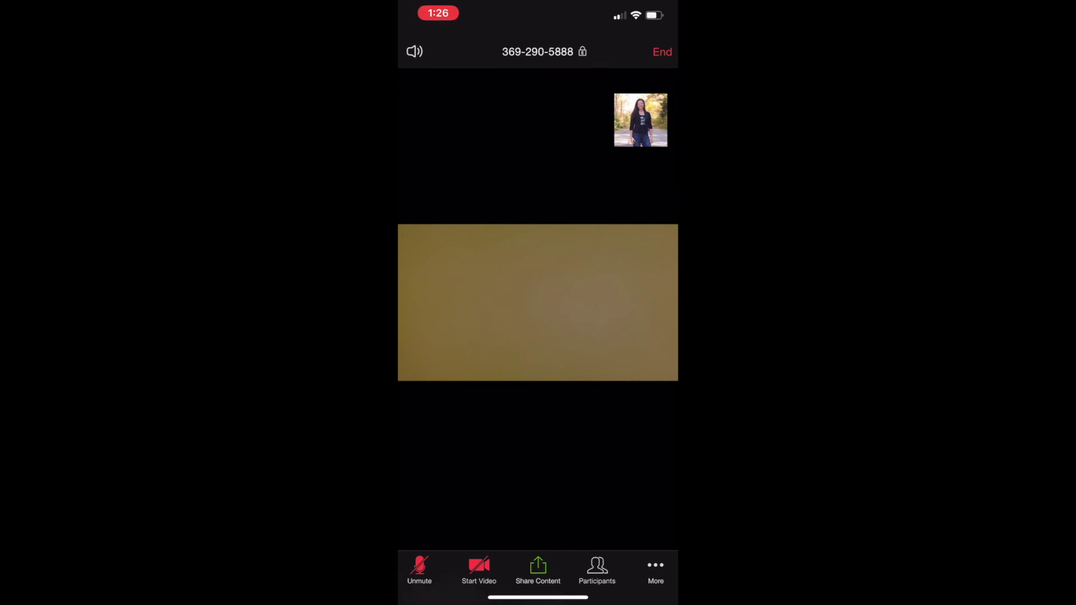
click(538, 303)
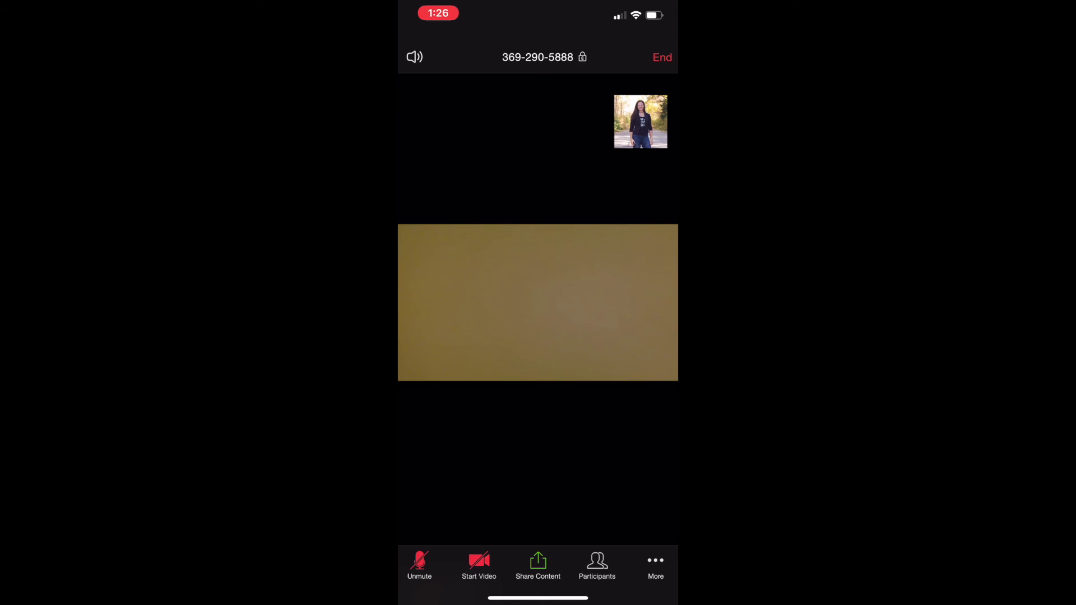
click(656, 565)
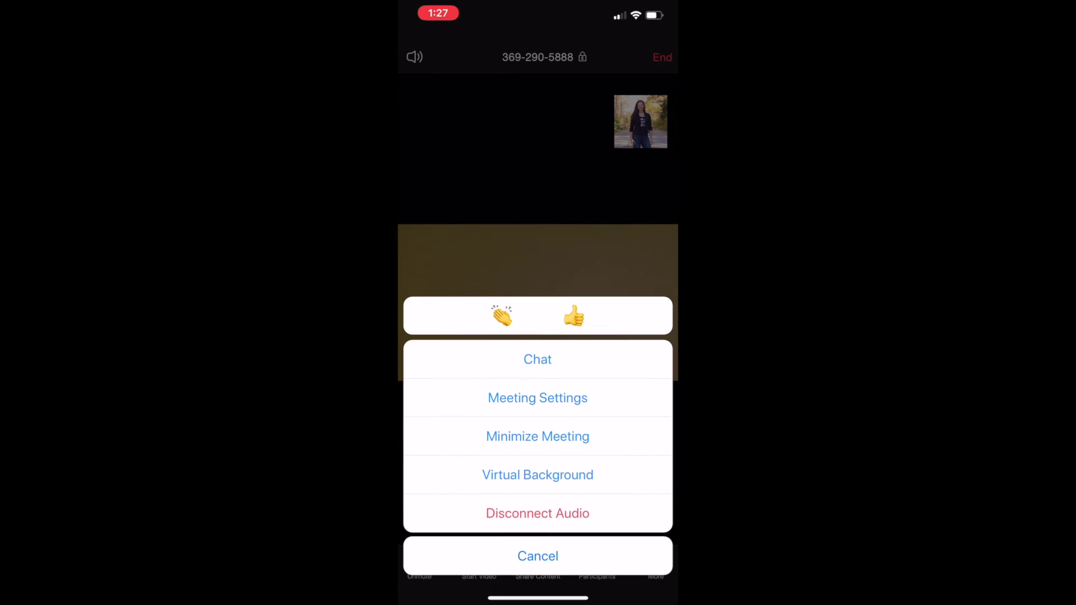
click(537, 360)
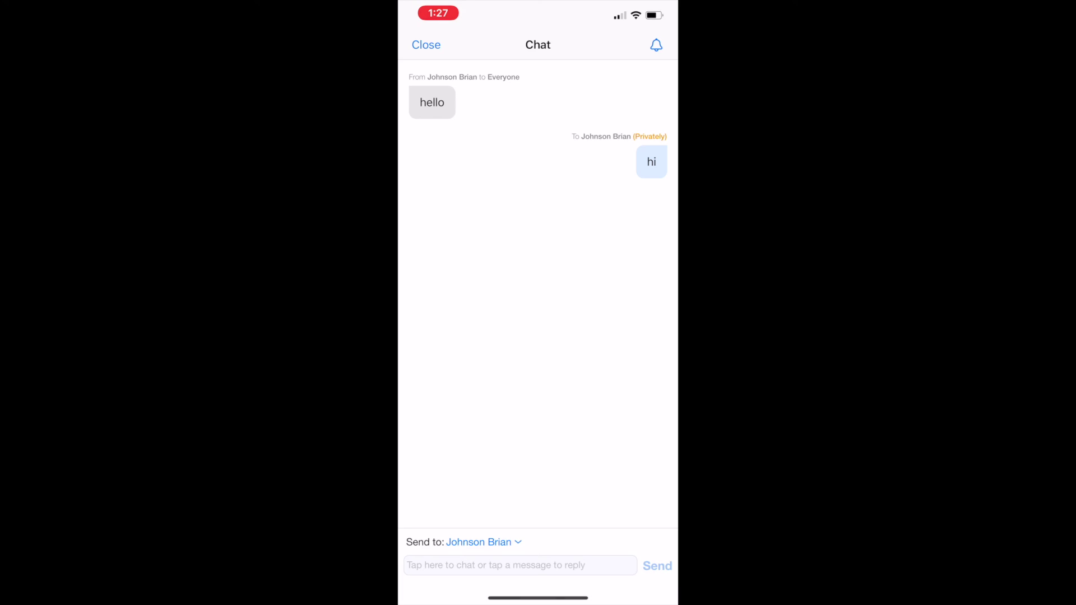
Step: Send a 😁 emoji in the chat, close it, and open the Participants list
click(521, 565)
click(451, 536)
text(😁)
click(656, 356)
click(538, 260)
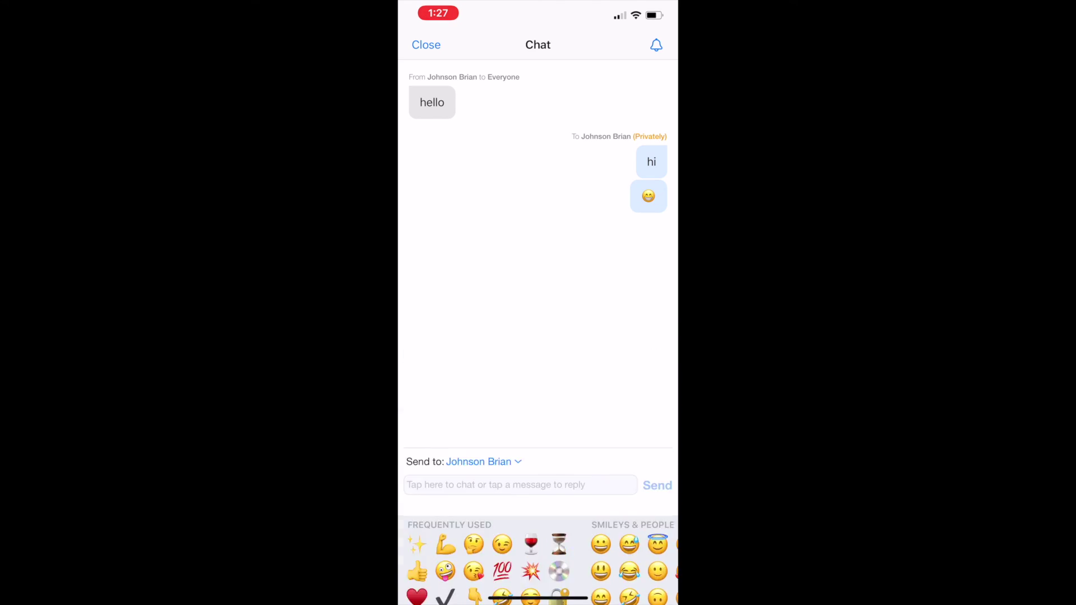
click(426, 45)
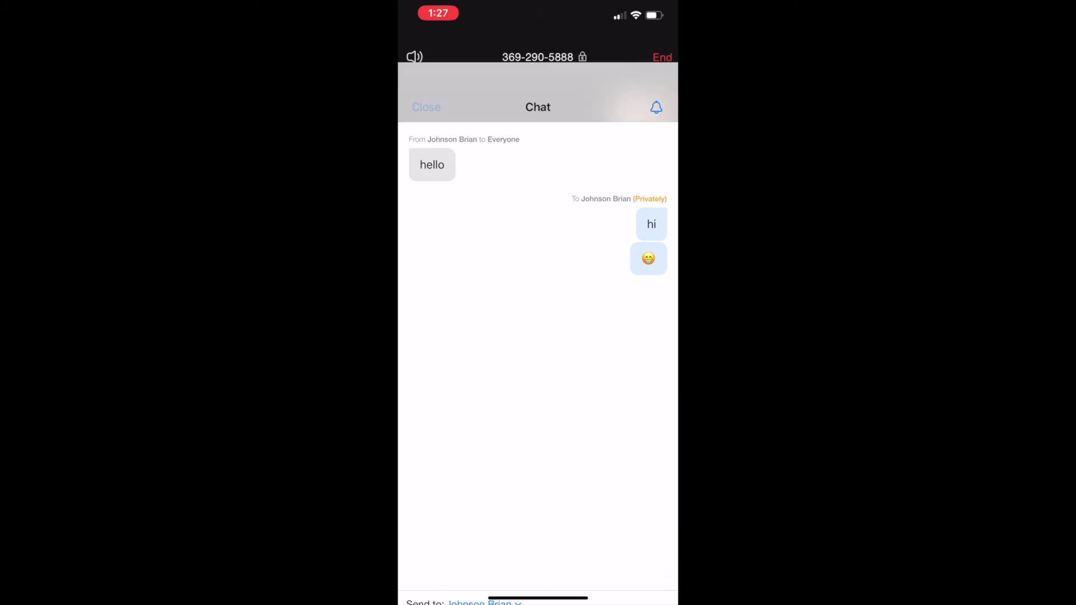
click(595, 560)
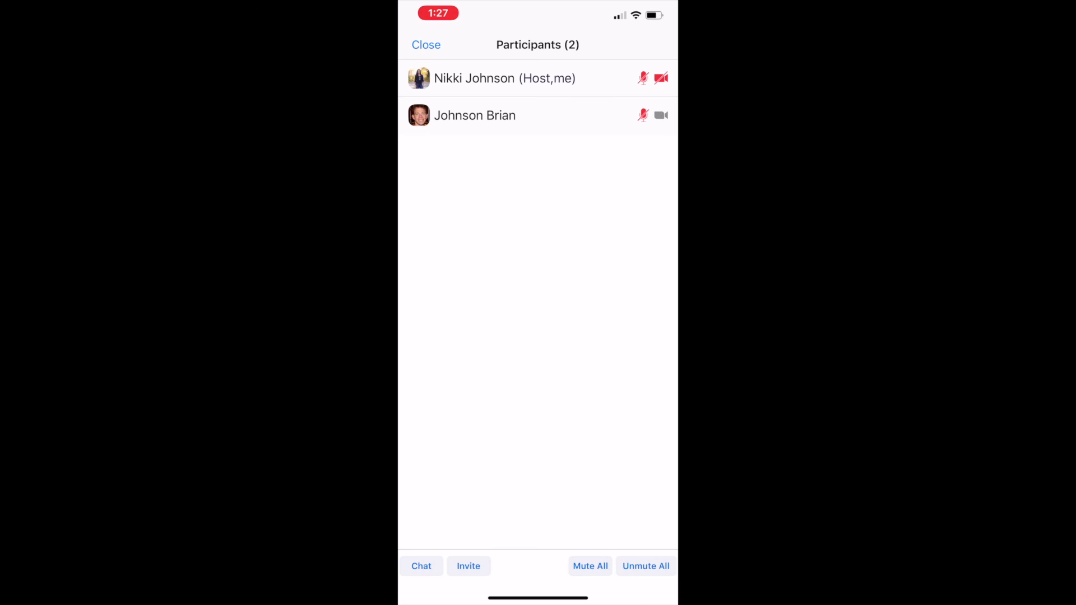
Step: Check the other participant's actions, then Mute All with self-unmute allowed and close the list
click(475, 116)
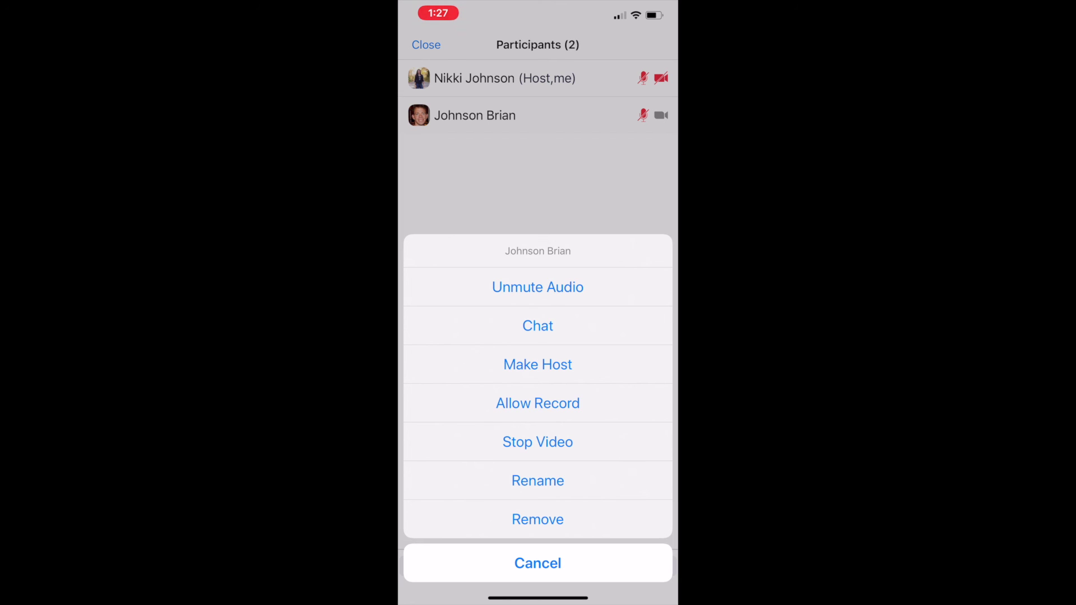
click(538, 563)
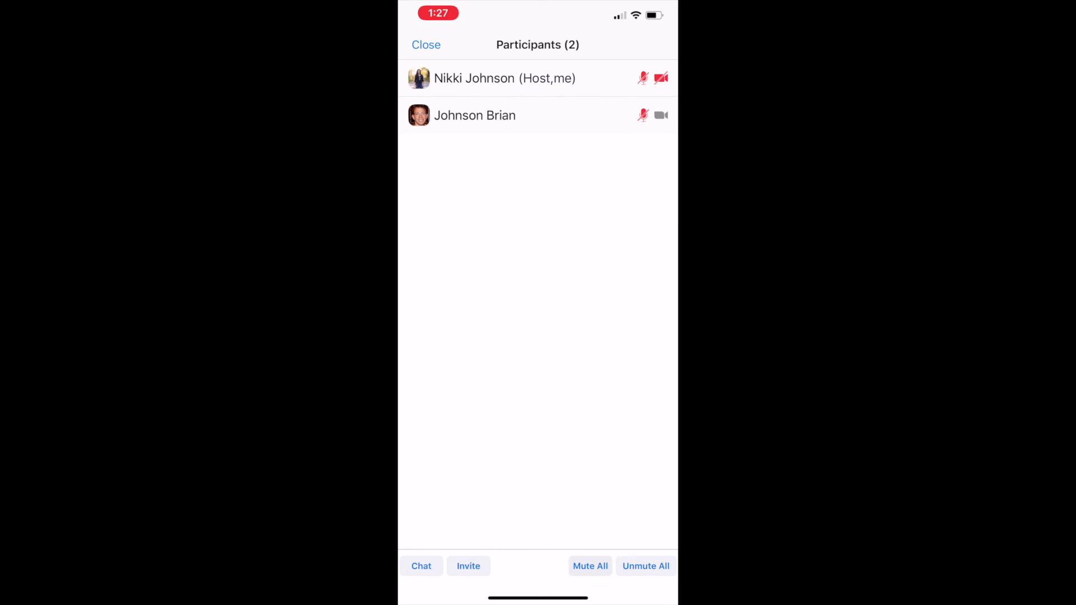
click(590, 566)
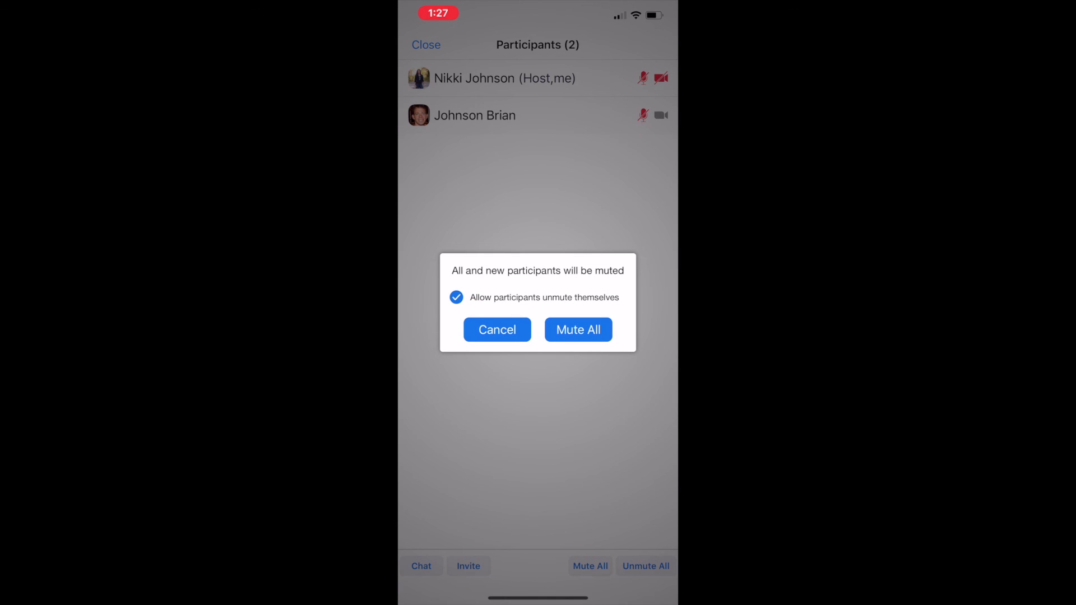
click(578, 330)
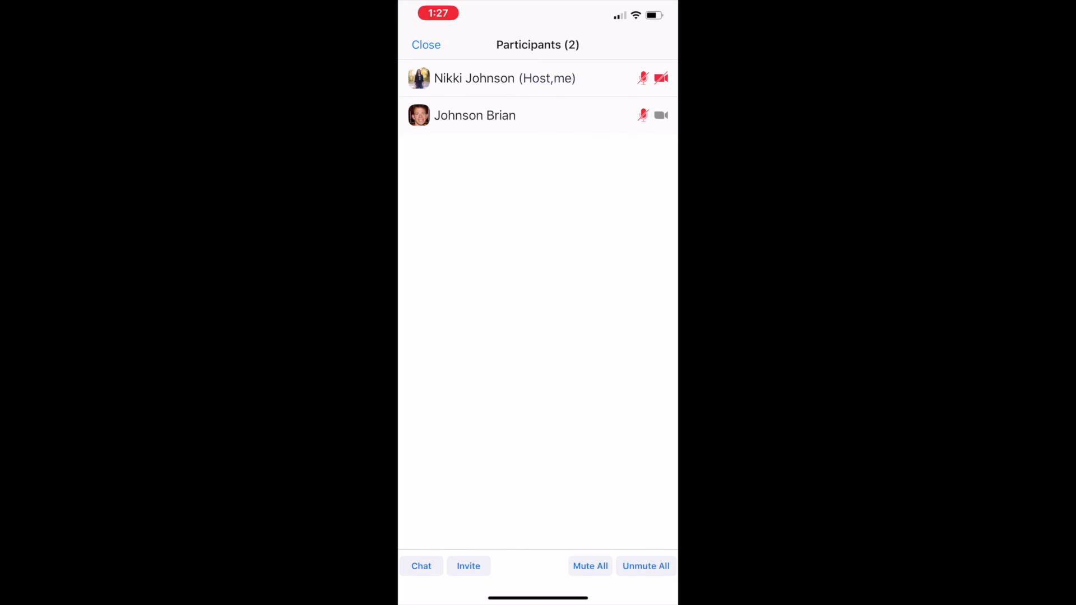
click(426, 45)
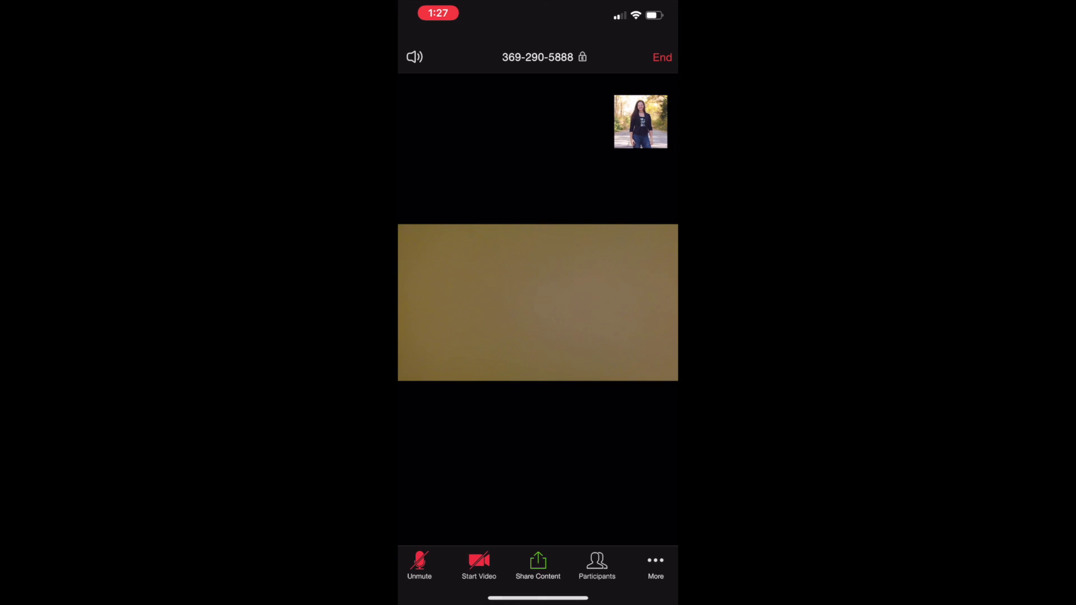
Step: Share the 'Like a good neighbor' Baby Yoda meme from Photos, stop sharing, and bring up End
click(538, 564)
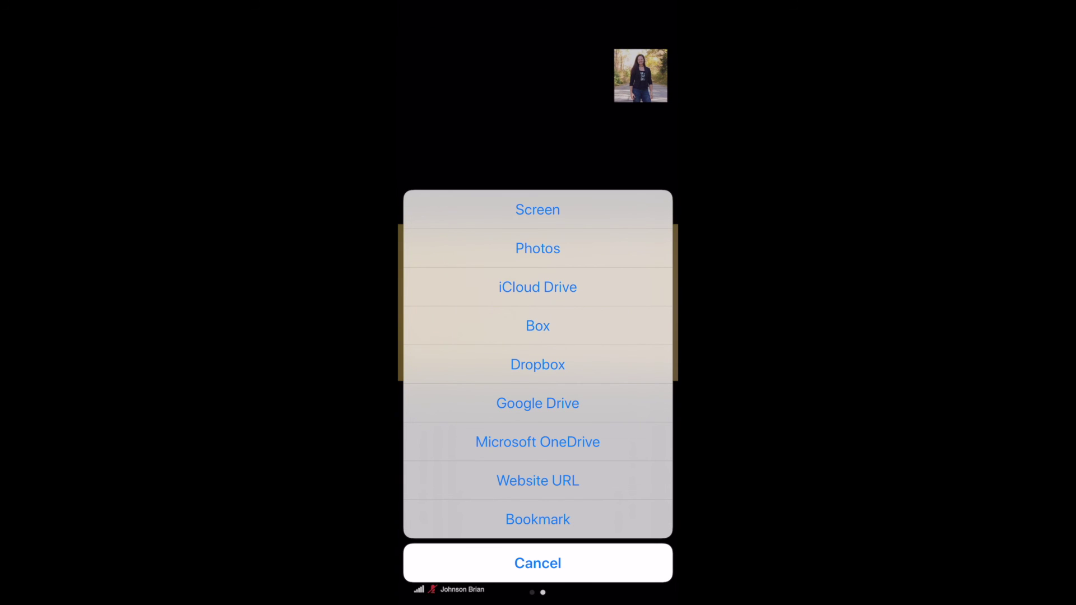
click(538, 248)
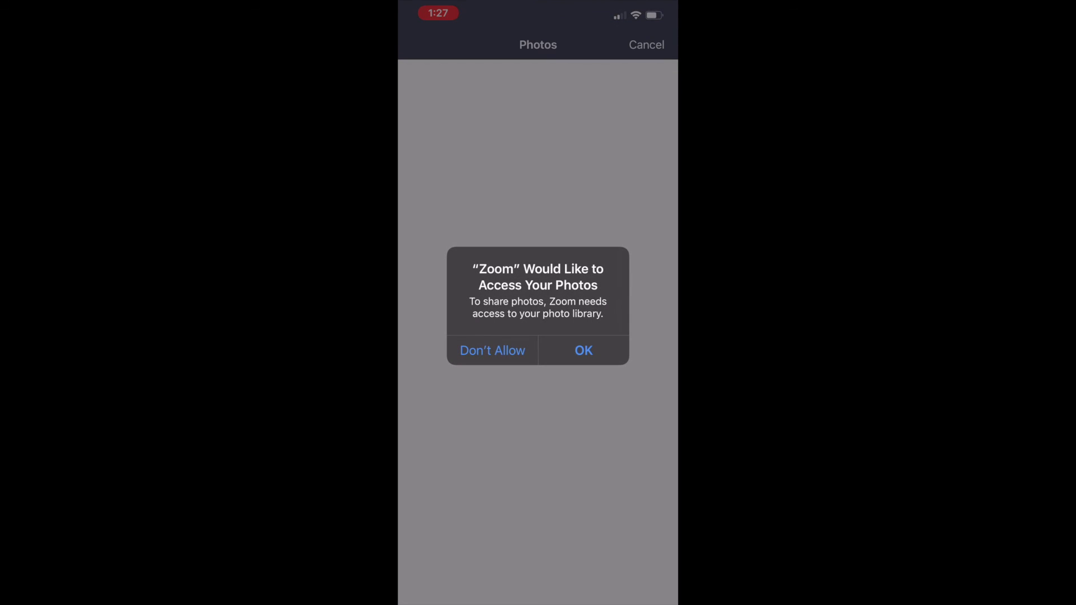
click(581, 351)
click(573, 450)
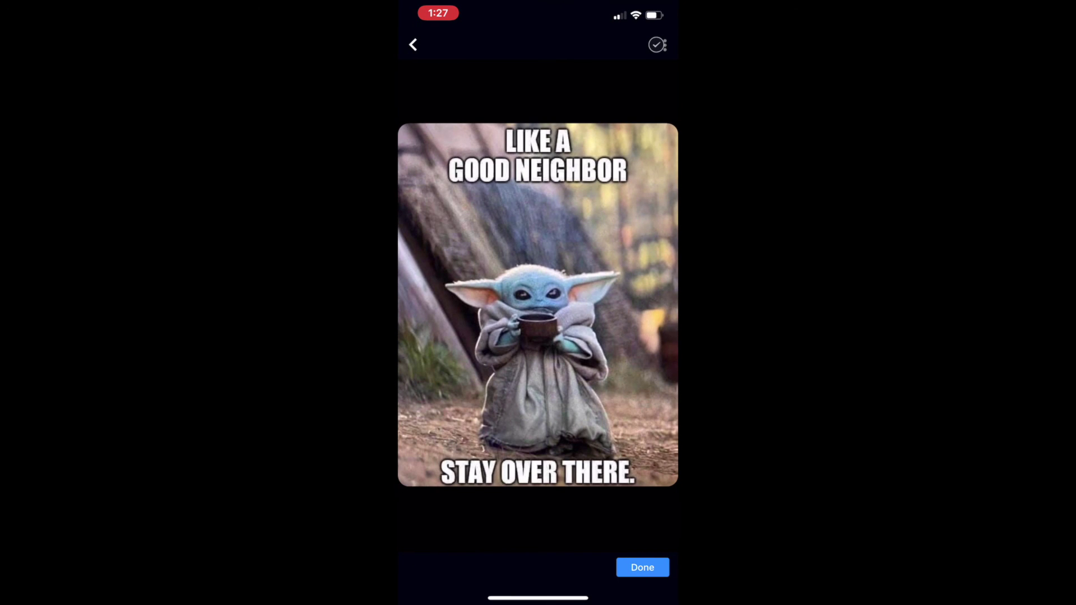
click(642, 567)
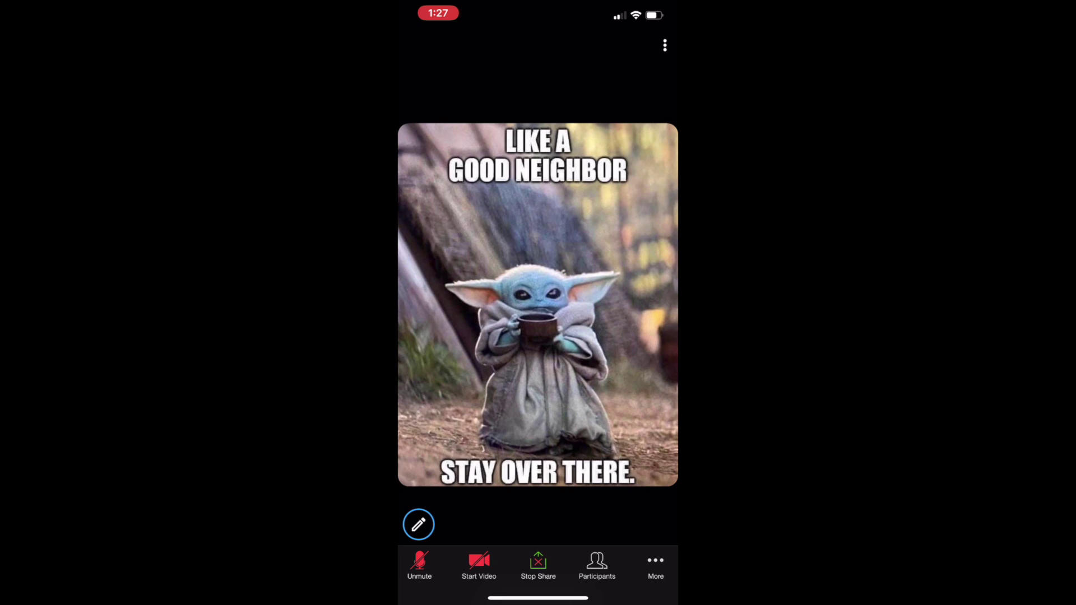
click(538, 565)
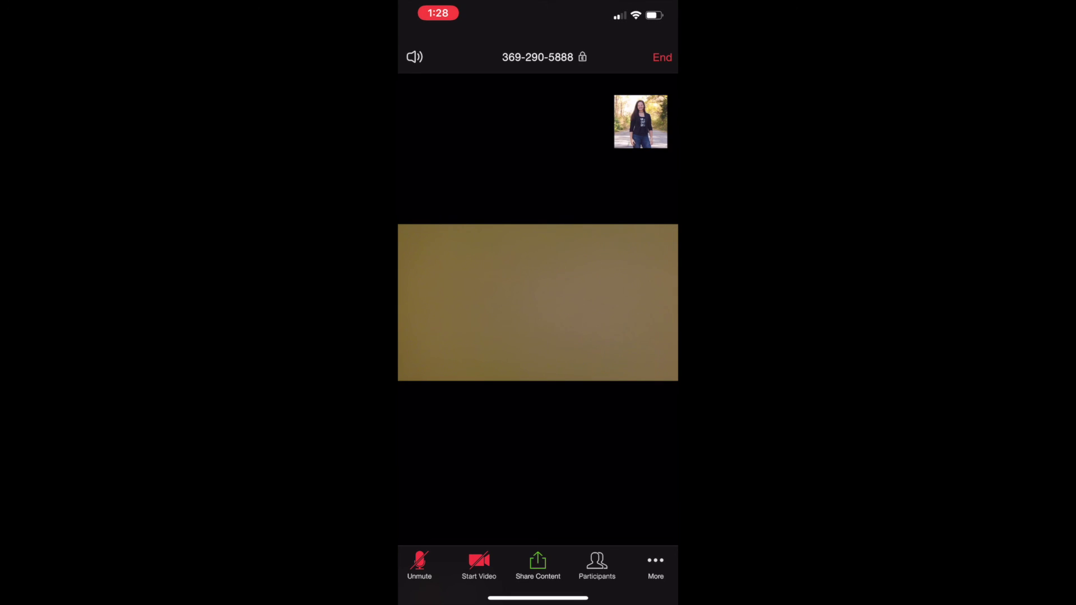
click(662, 57)
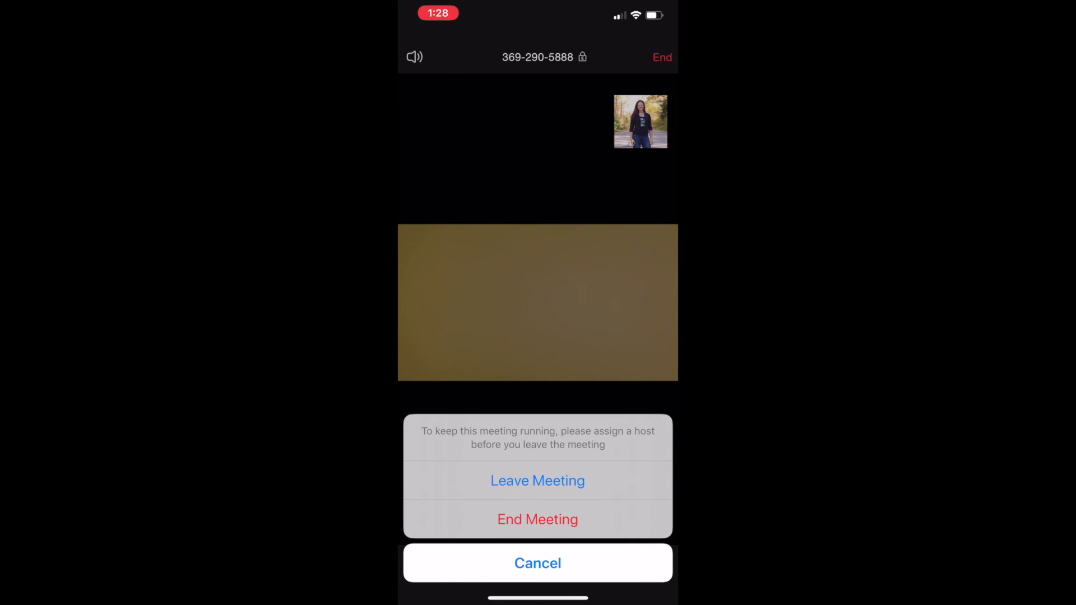